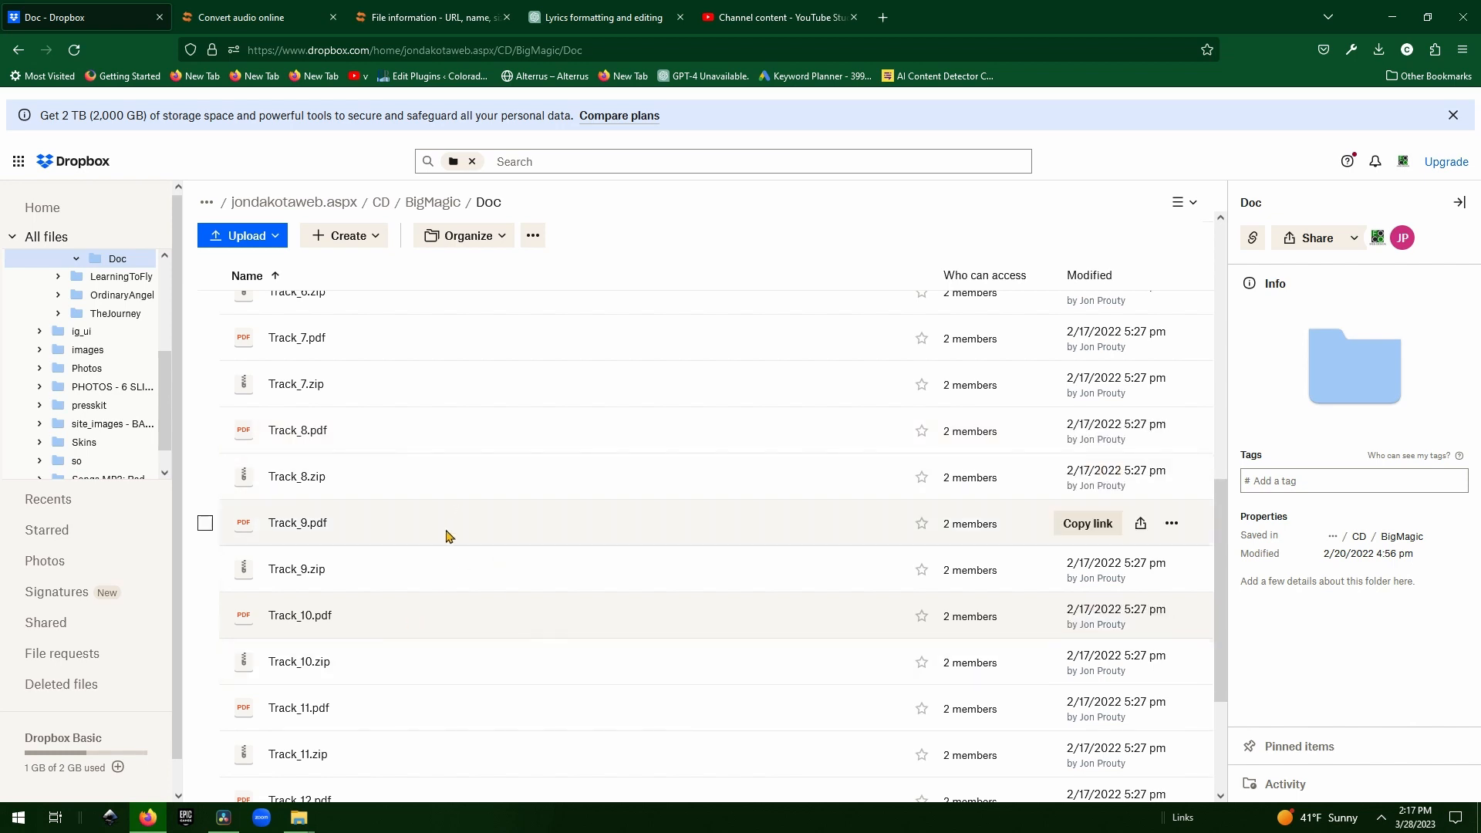
Open Track_10.pdf from Dropbox in its own preview tab.
right_click(349, 615)
mouse_move(422, 383)
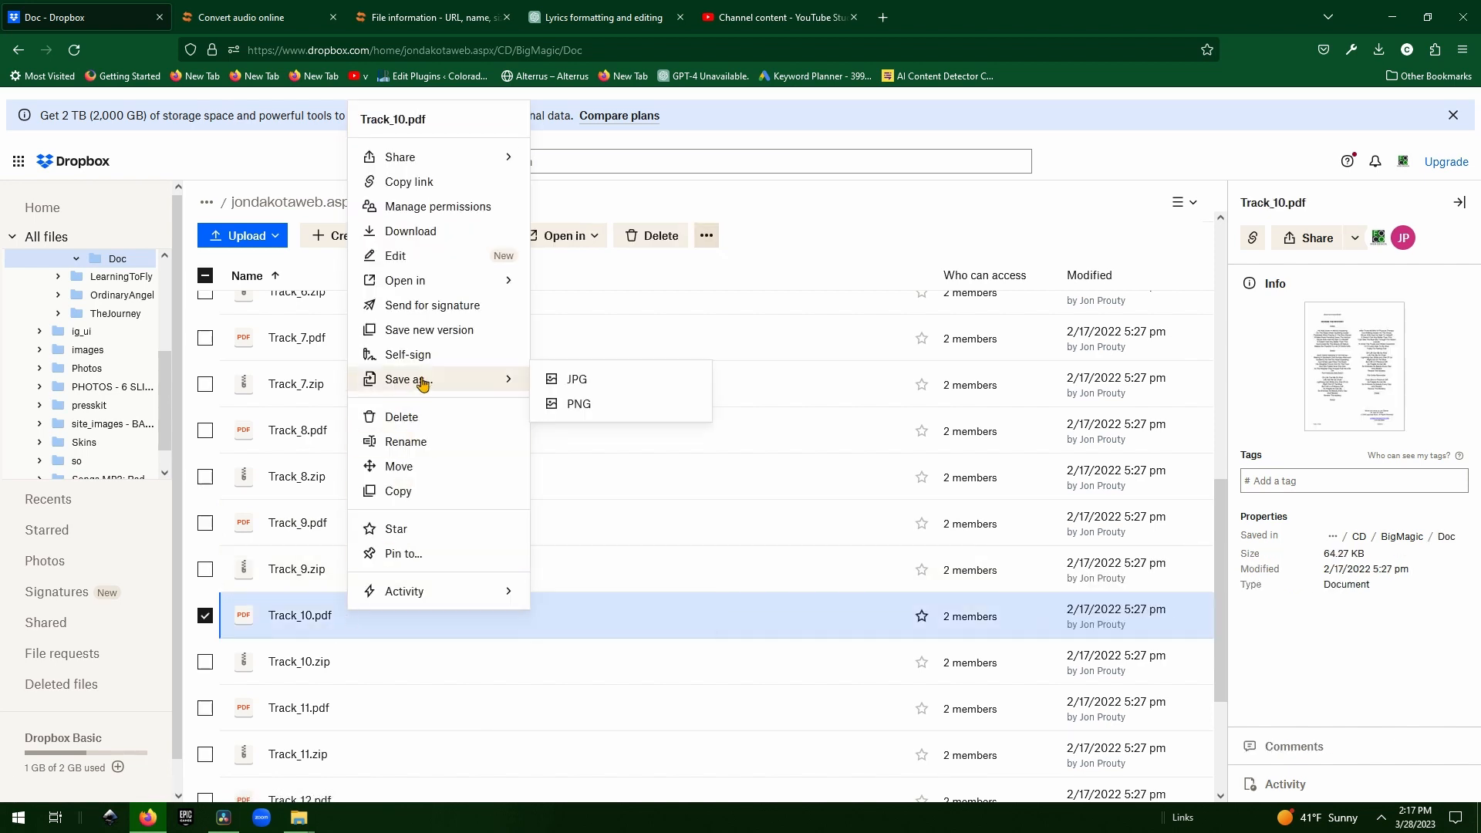
mouse_move(394, 281)
left_click(605, 284)
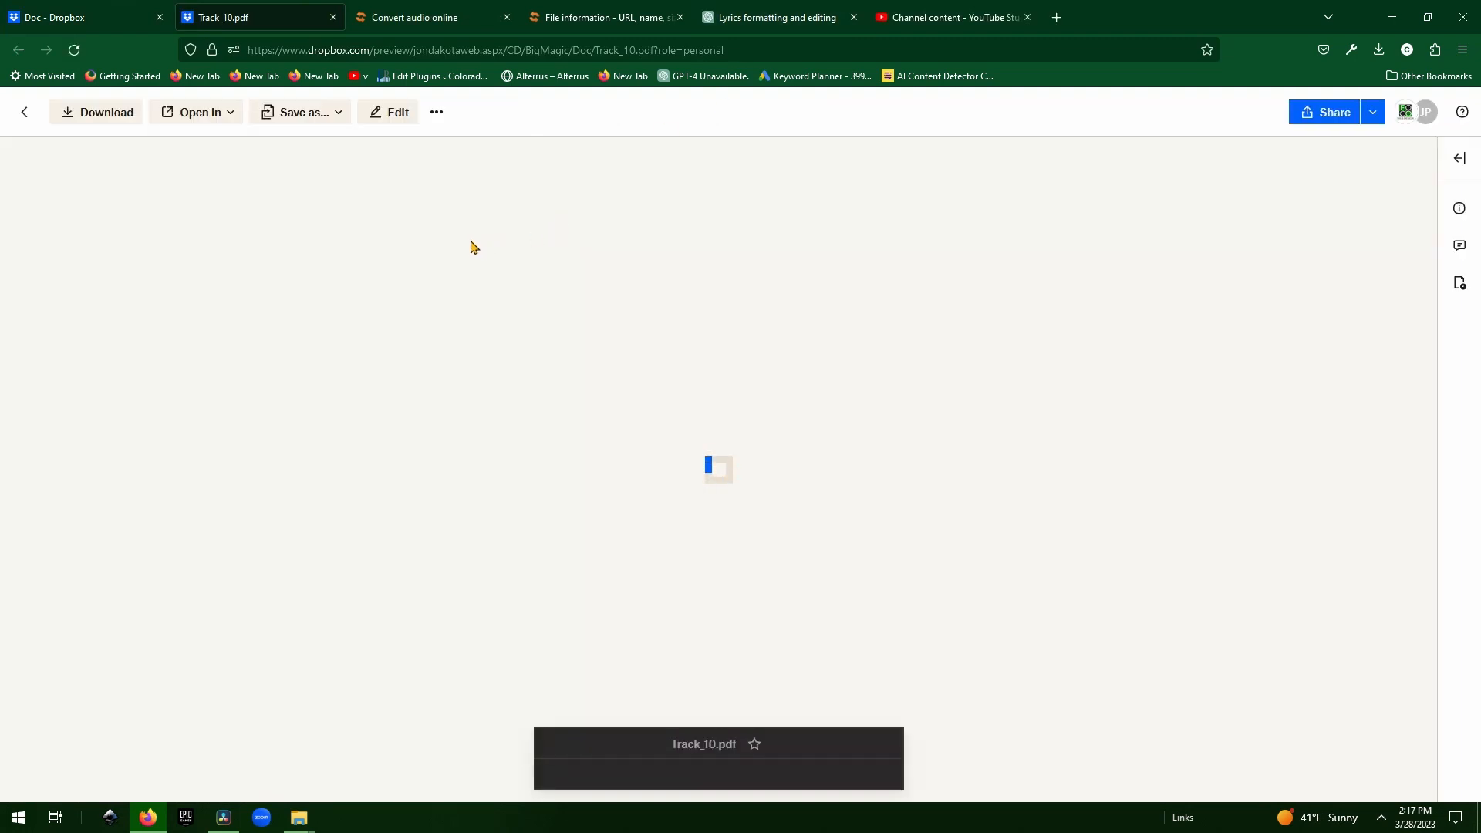
Select all the Revere the Mystery lyrics text on the previewed page.
right_click(493, 276)
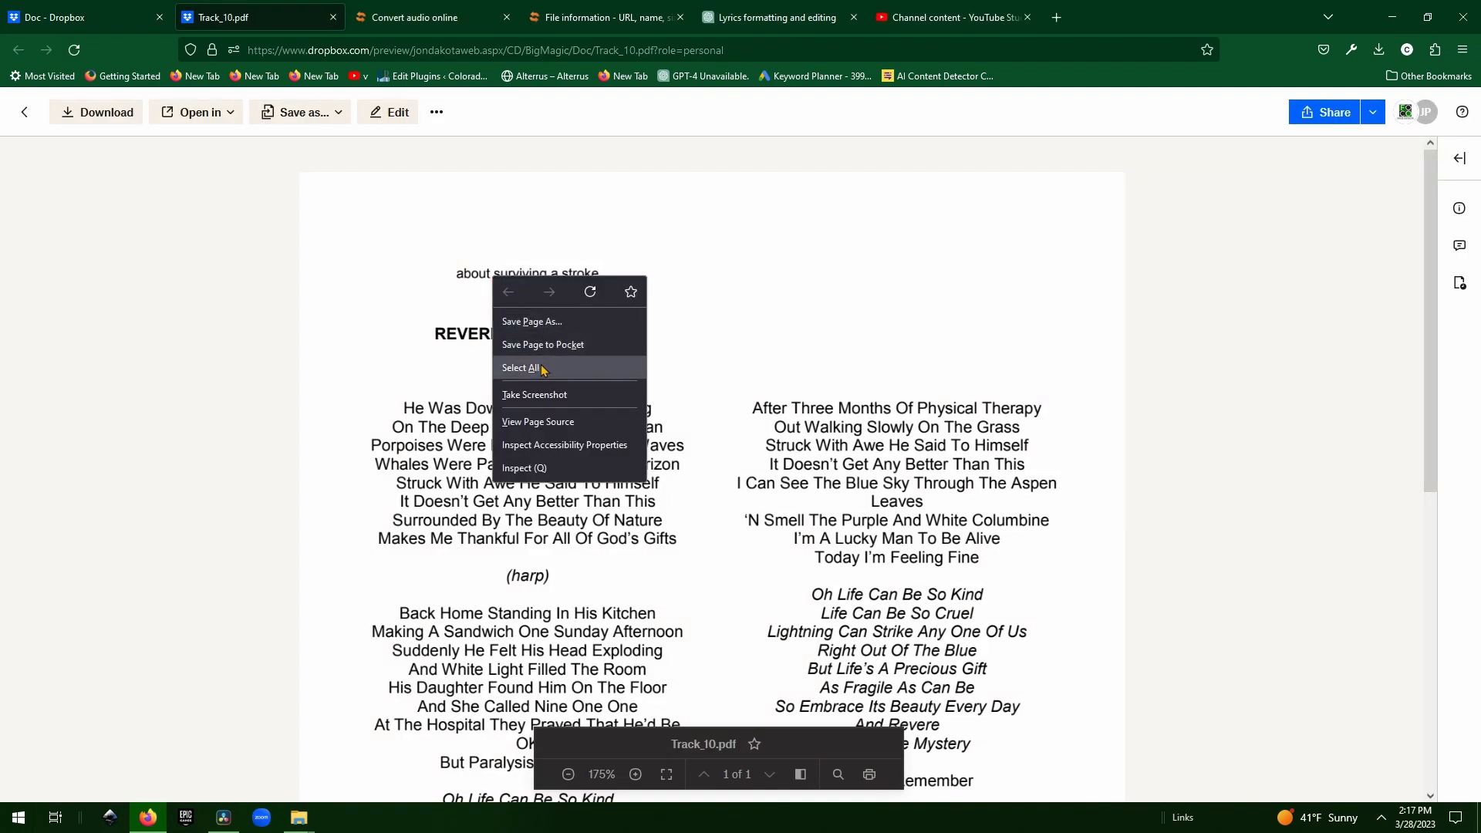
left_click(542, 370)
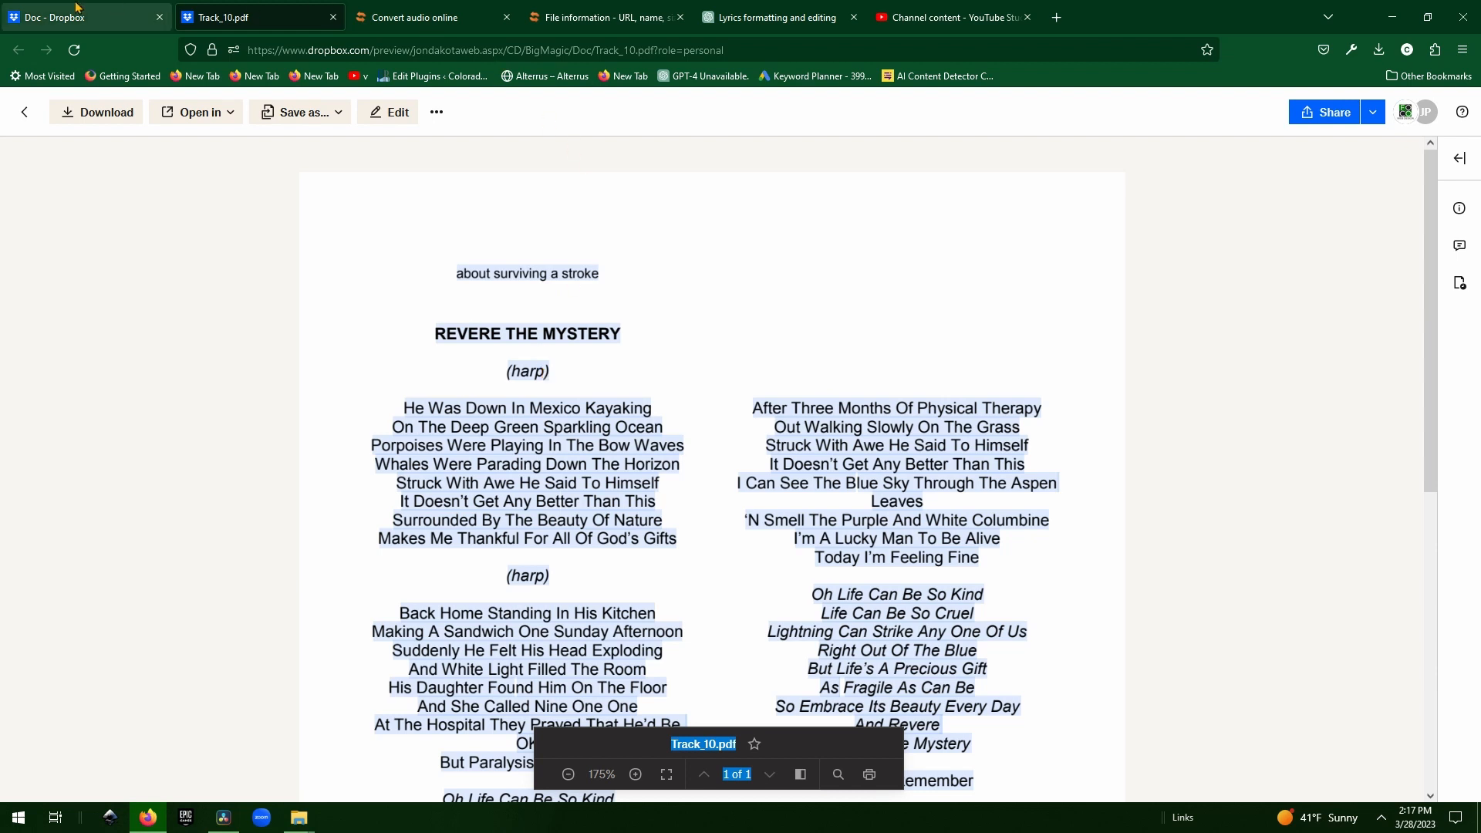
left_click(805, 8)
Paste the copied Track_10 lyrics into the ChatGPT message box.
left_click(811, 410)
scroll(836, 452, "down", 1)
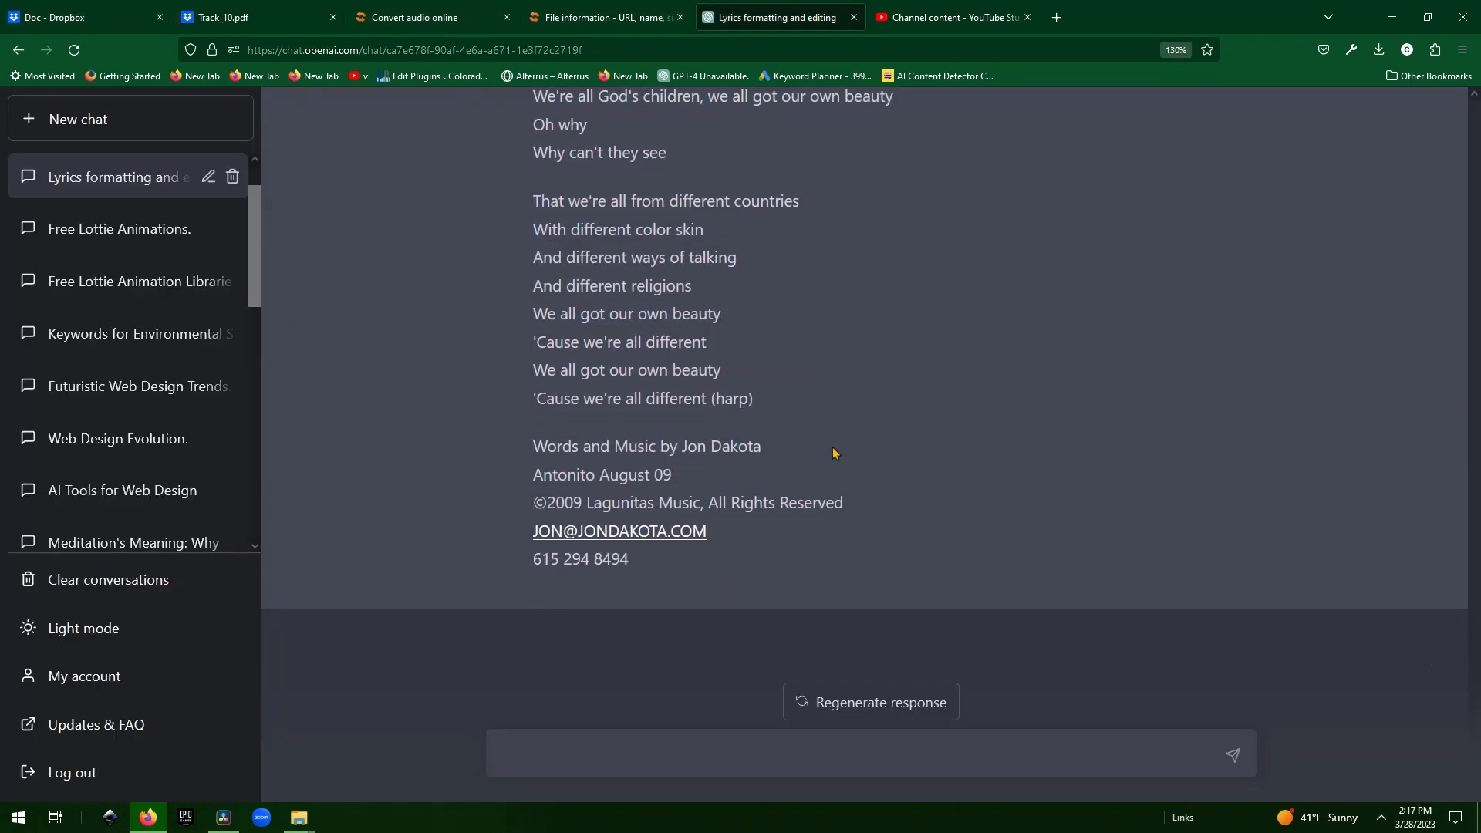
key("ctrl+v")
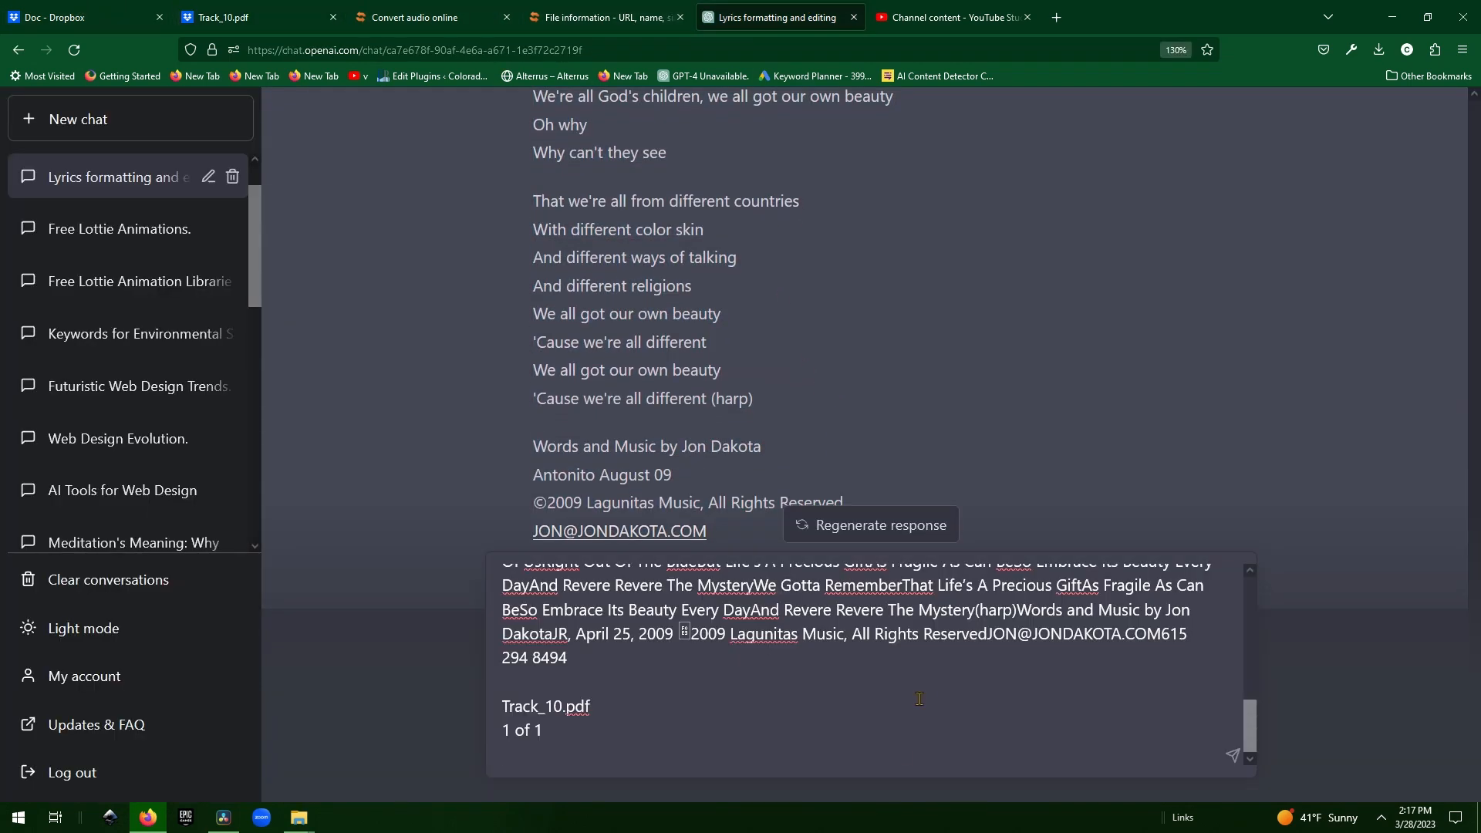
scroll(919, 685, "up", 10)
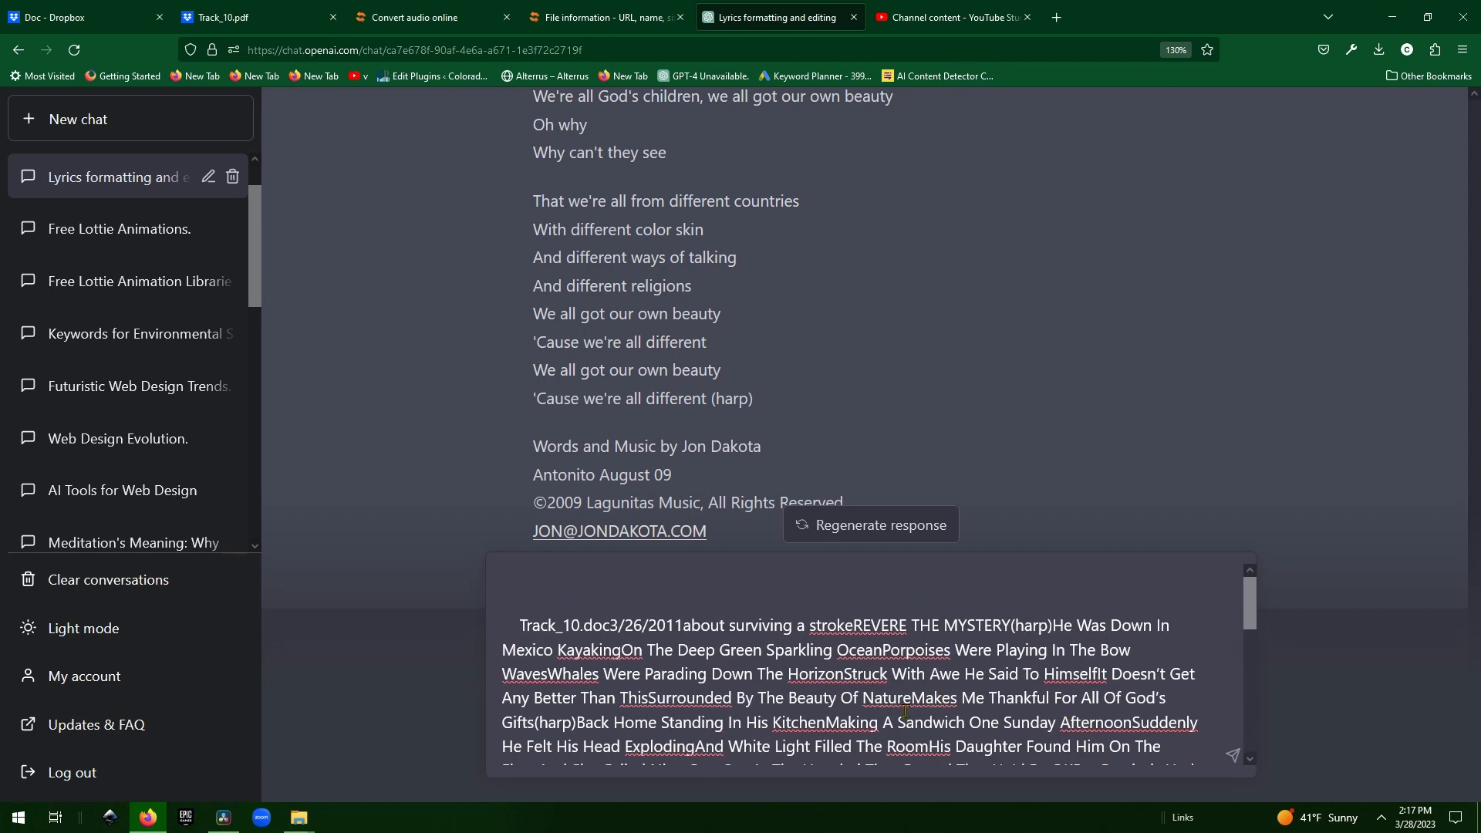
left_click(911, 699)
Send the pasted lyrics to ChatGPT for reformatting with proper line breaks.
scroll(1283, 400, "up", 15)
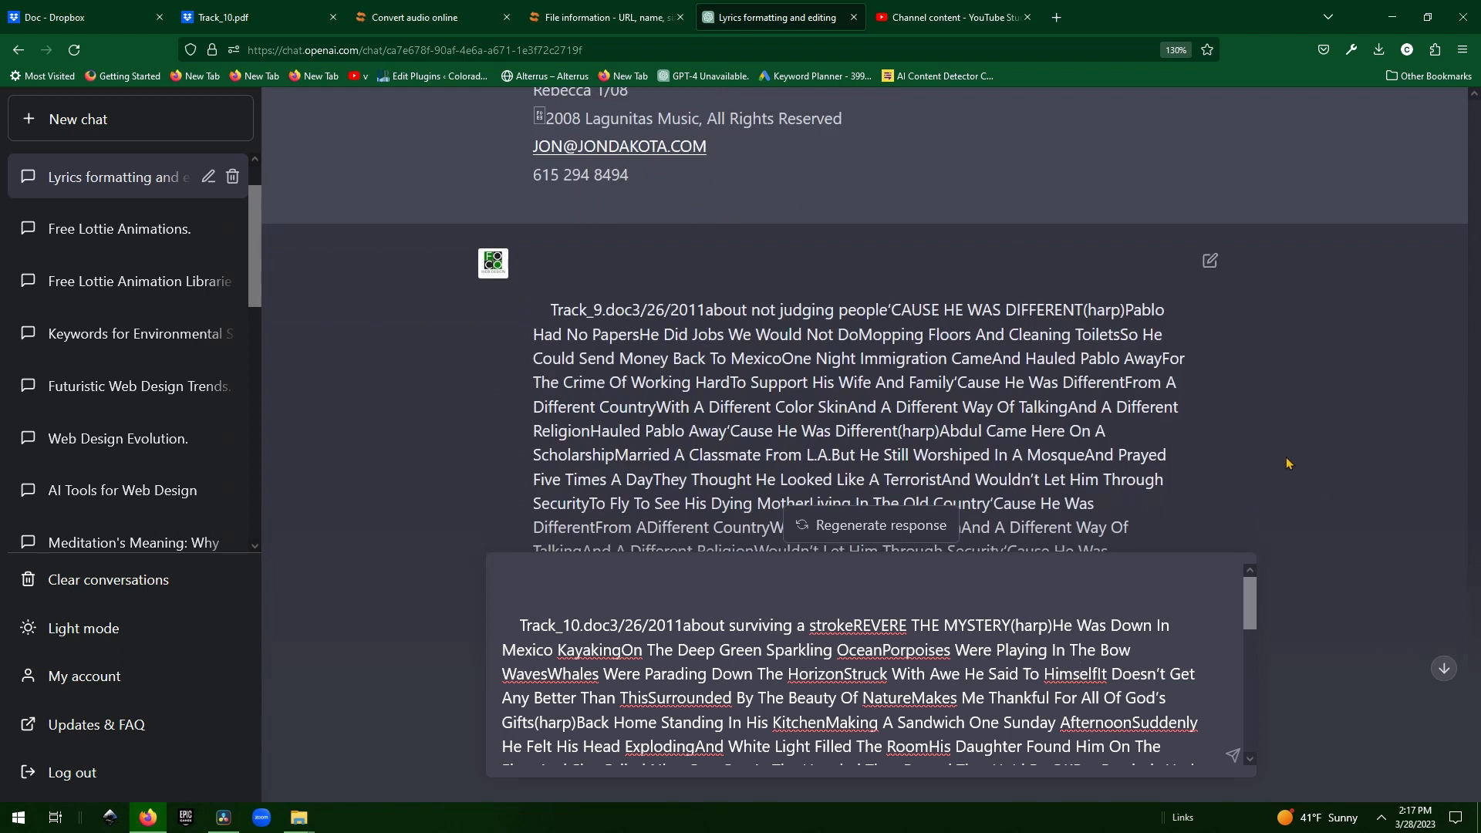
scroll(1283, 399, "up", 10)
scroll(1473, 511, "up", 20)
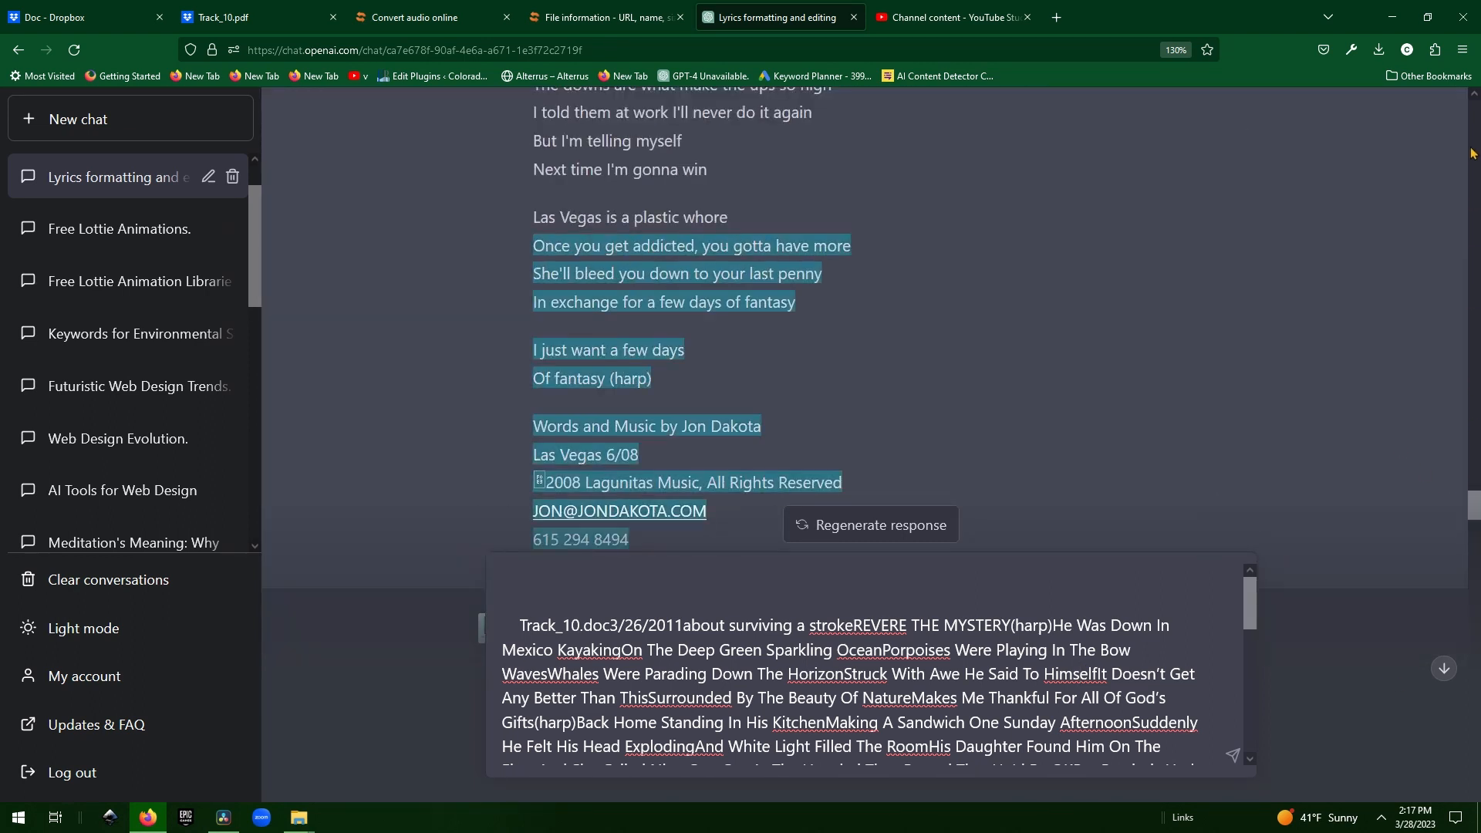
scroll(1476, 120, "up", 15)
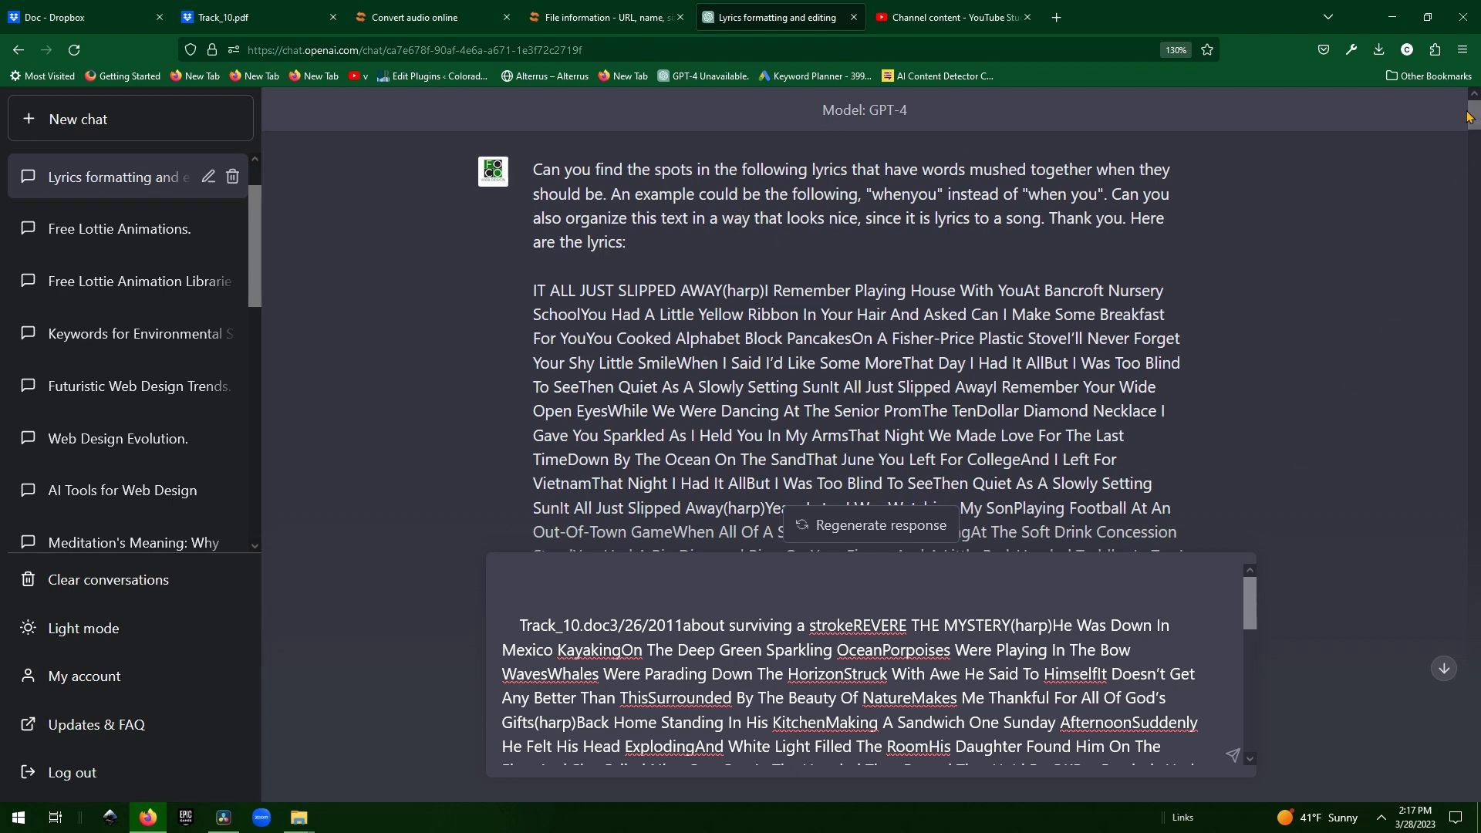
scroll(1436, 342, "down", 15)
left_click_drag(1436, 342, 1105, 739)
left_click(1116, 700)
key("Return")
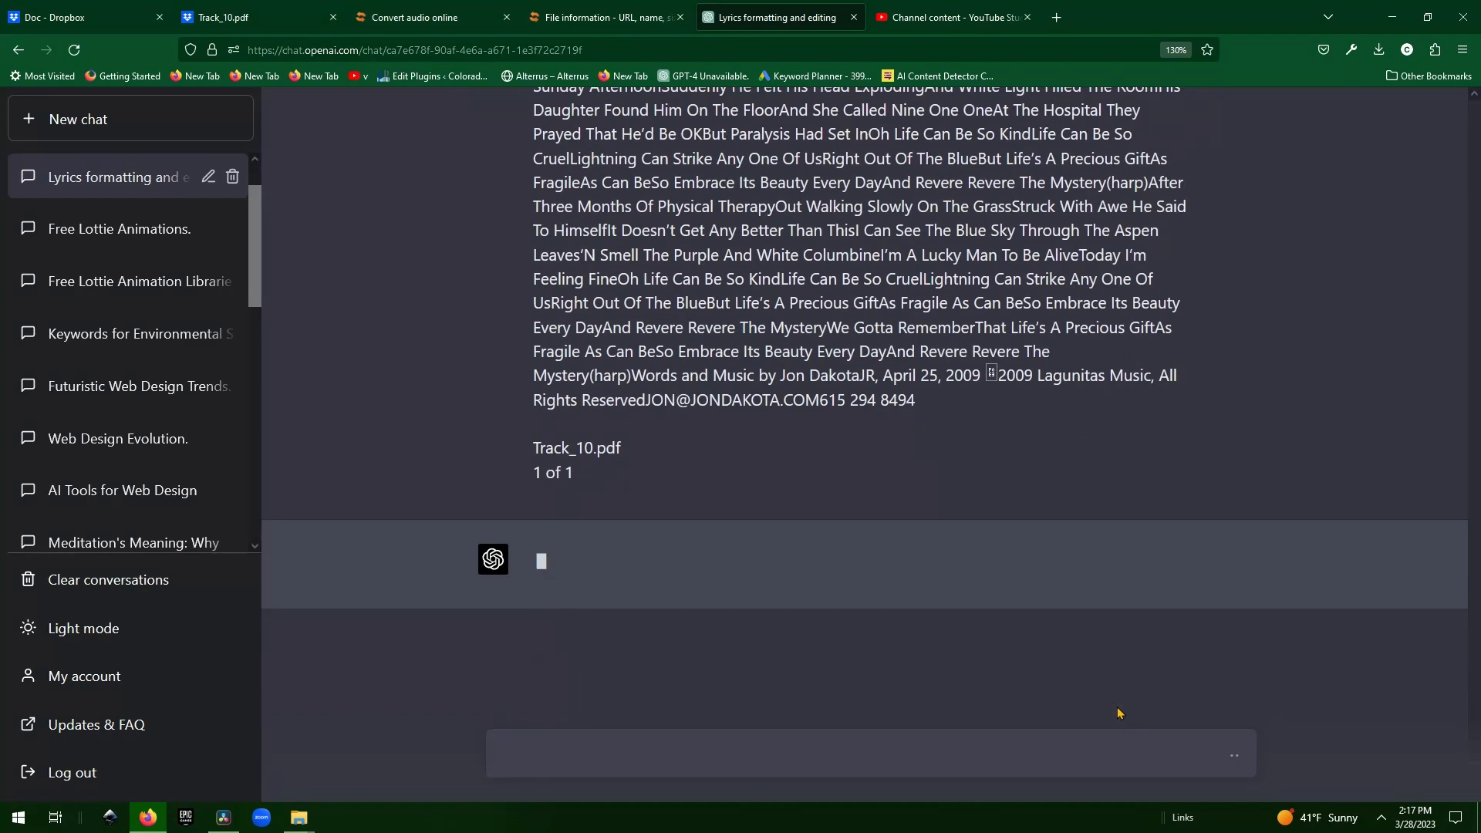
scroll(847, 478, "up", 3)
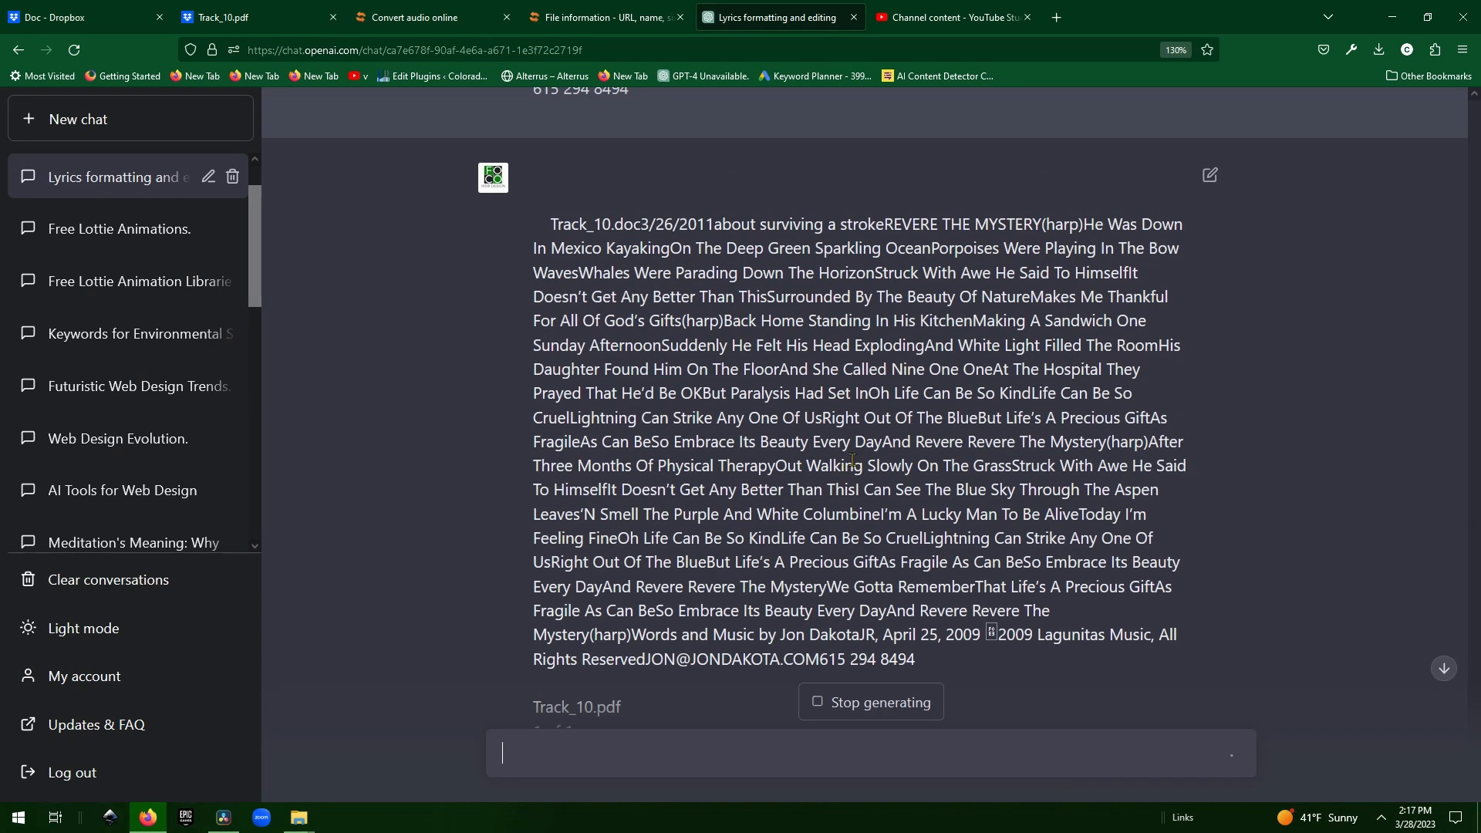
scroll(891, 441, "down", 2)
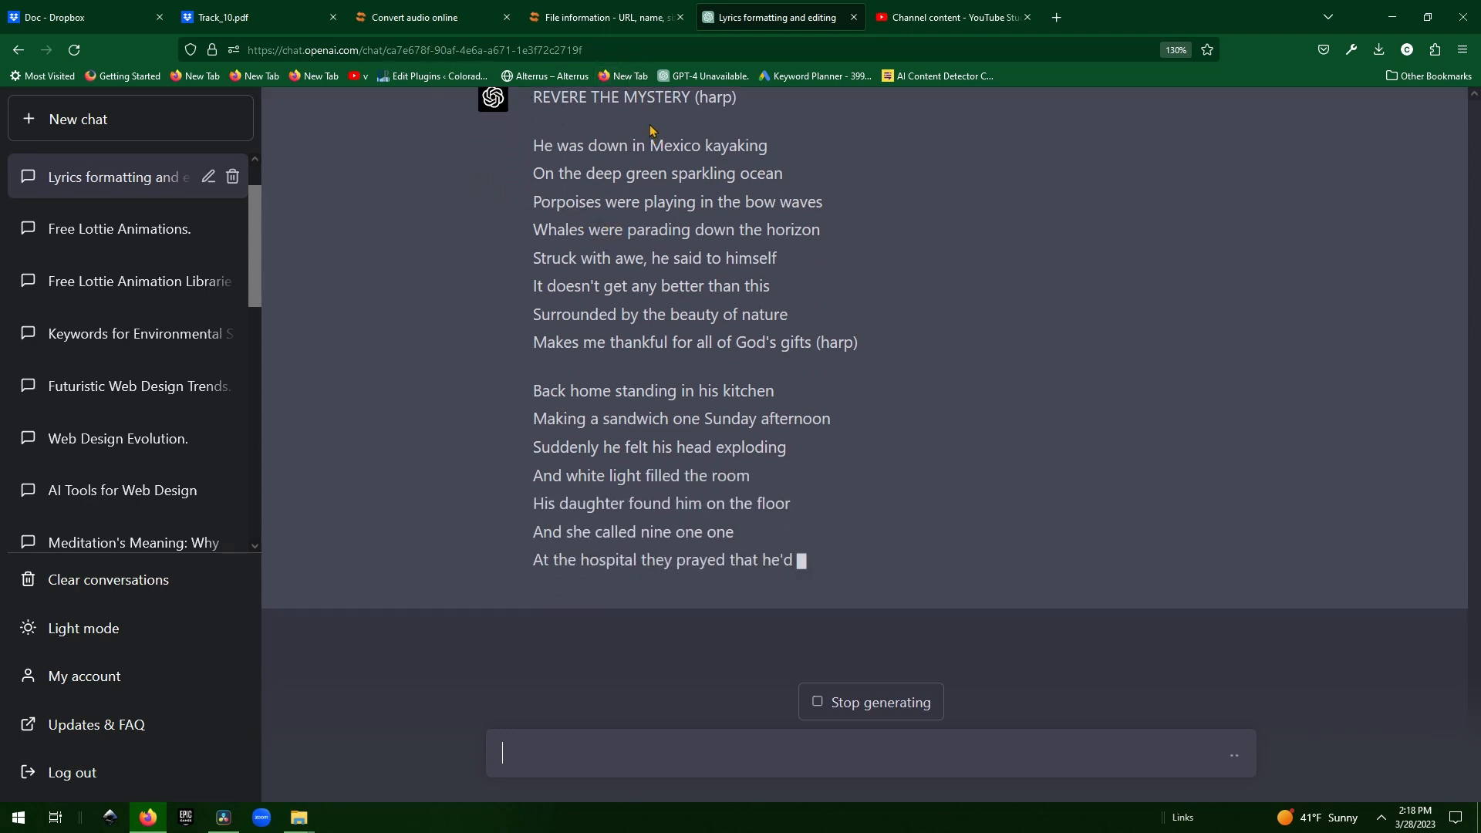
Return to the aconvert.com audio converter's WAV results and move Firefox aside.
left_click(445, 9)
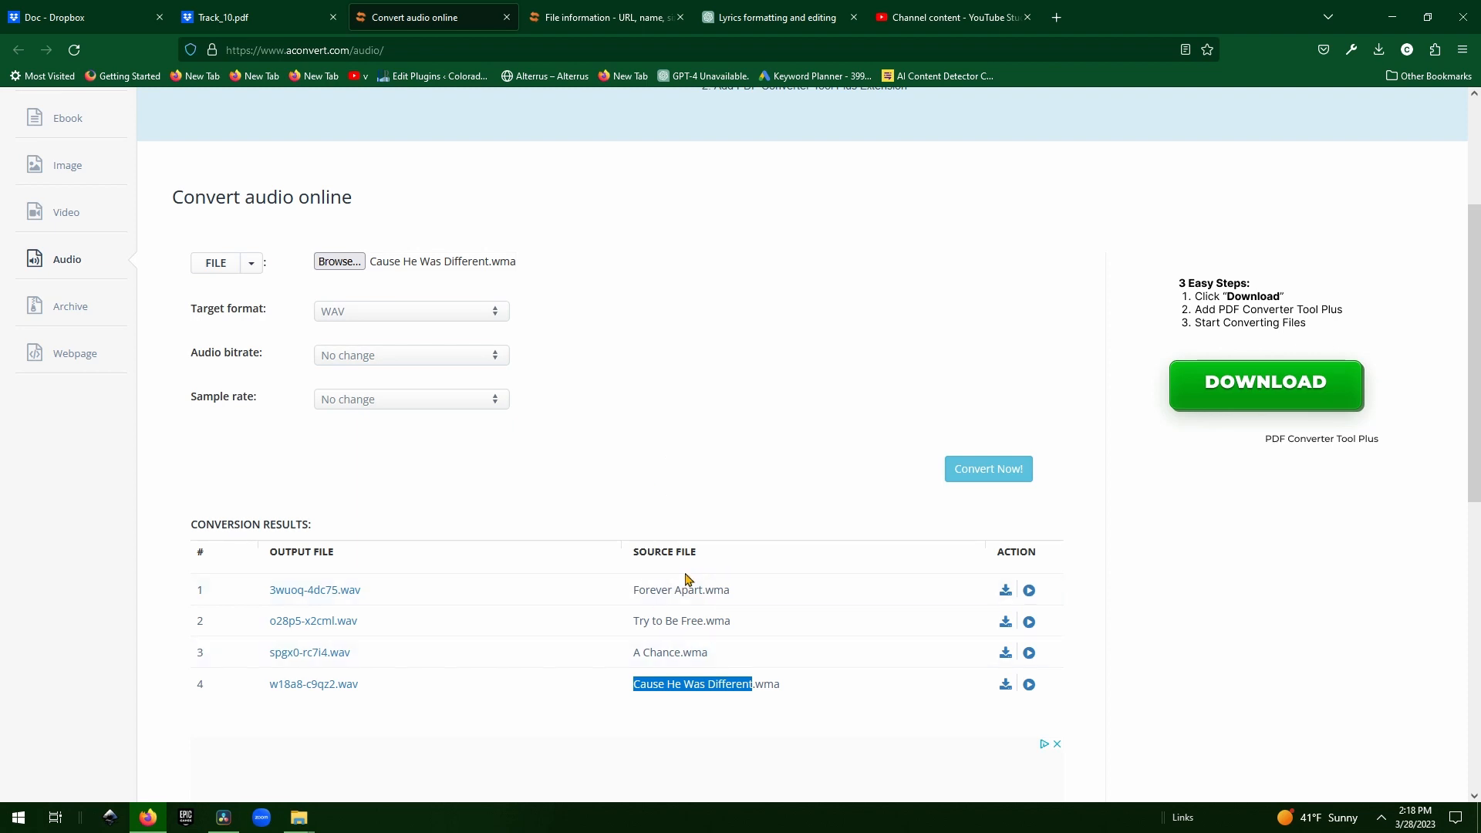
scroll(636, 473, "down", 1)
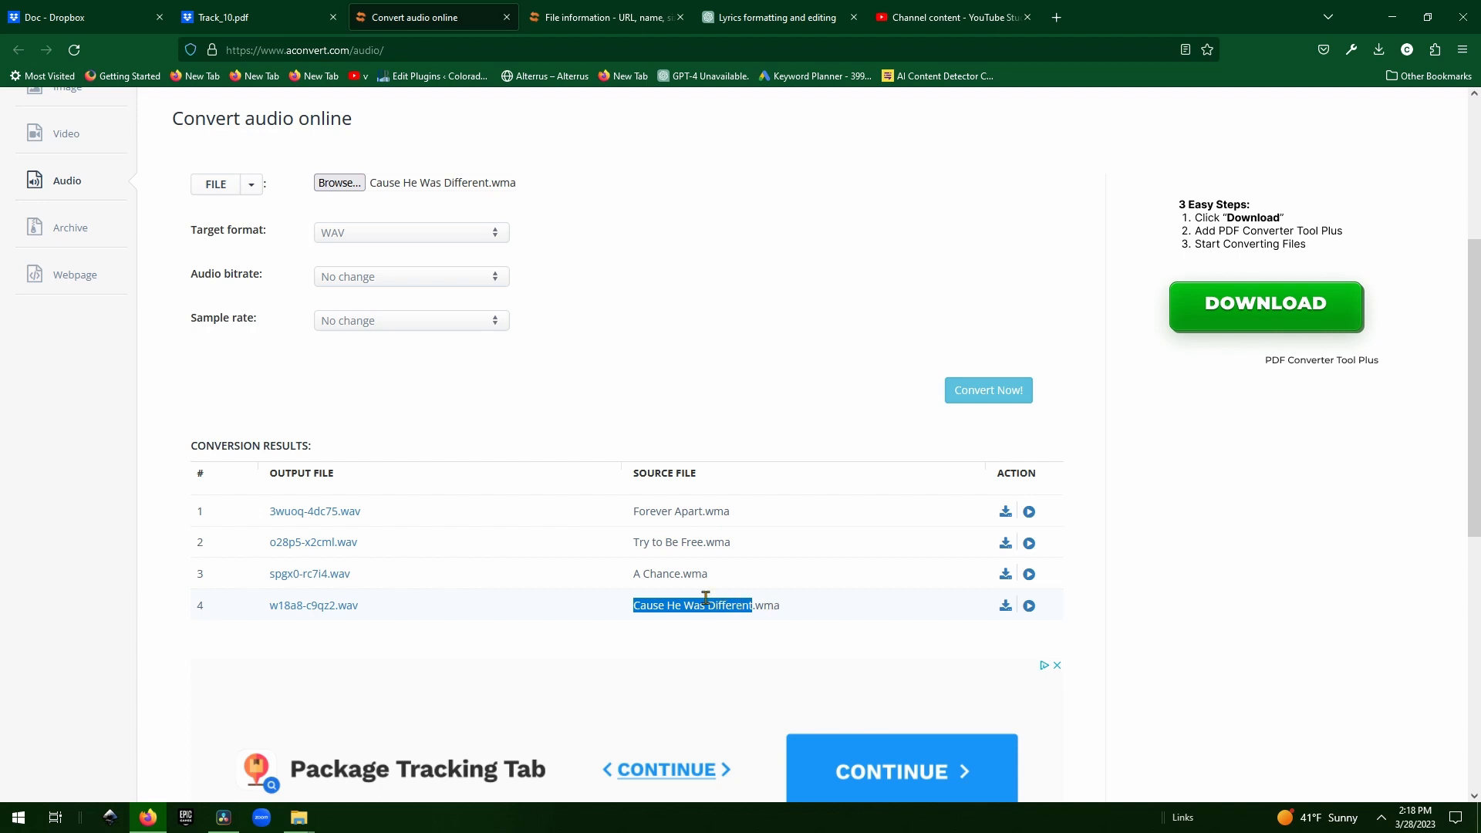
left_click(244, 11)
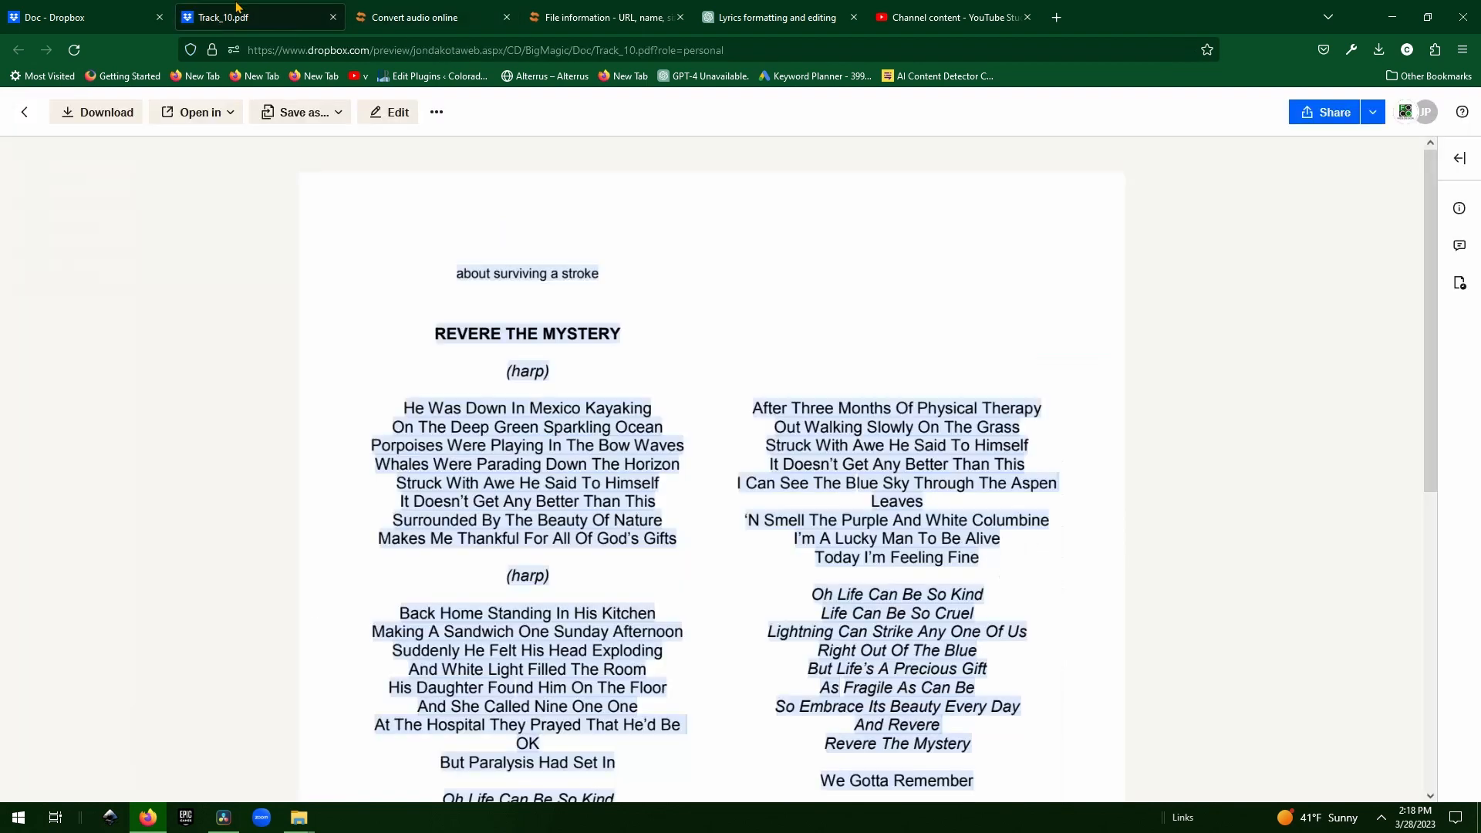
left_click(429, 10)
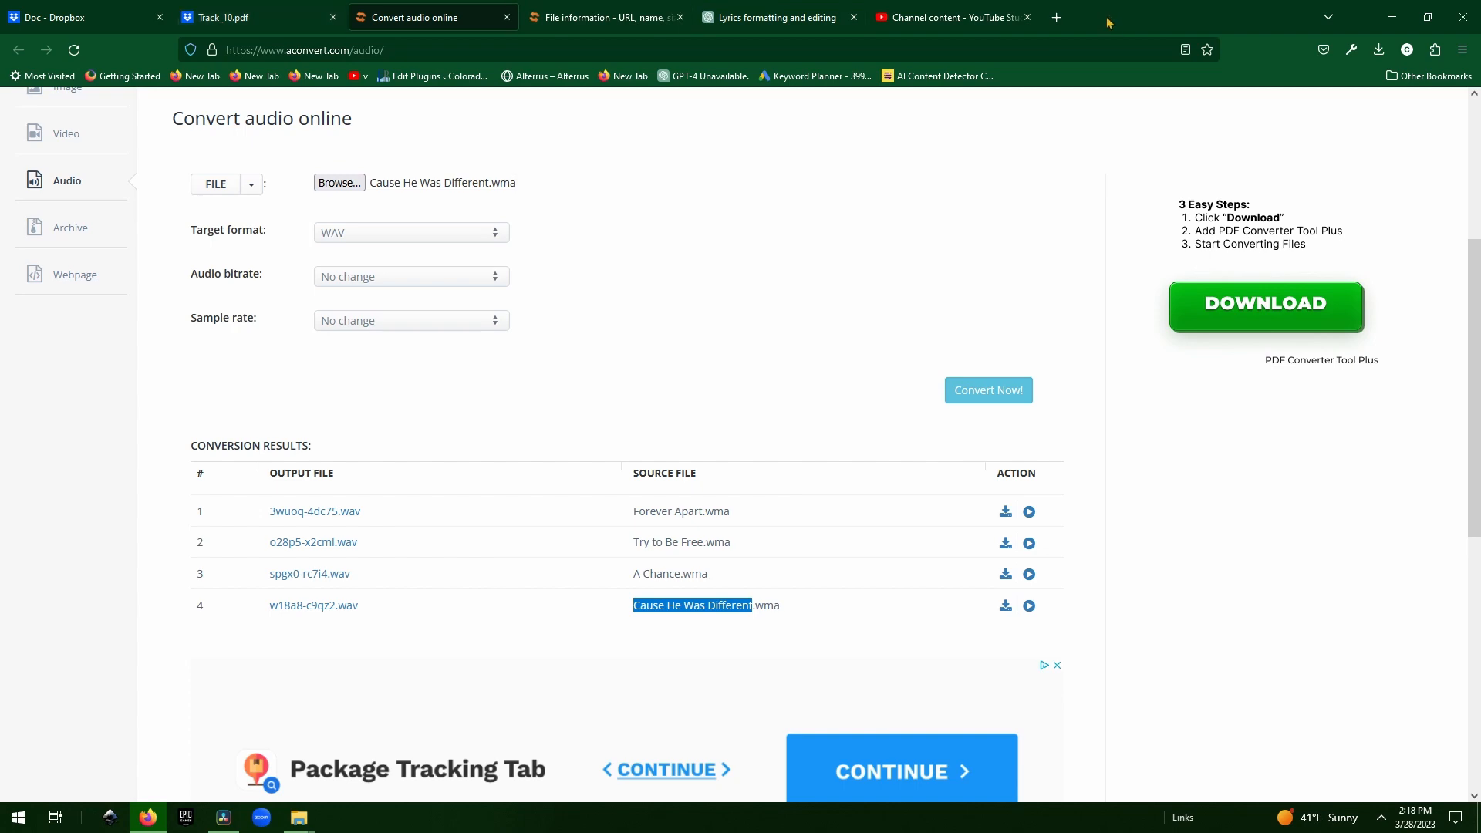
left_click_drag(1151, 14, 1203, 98)
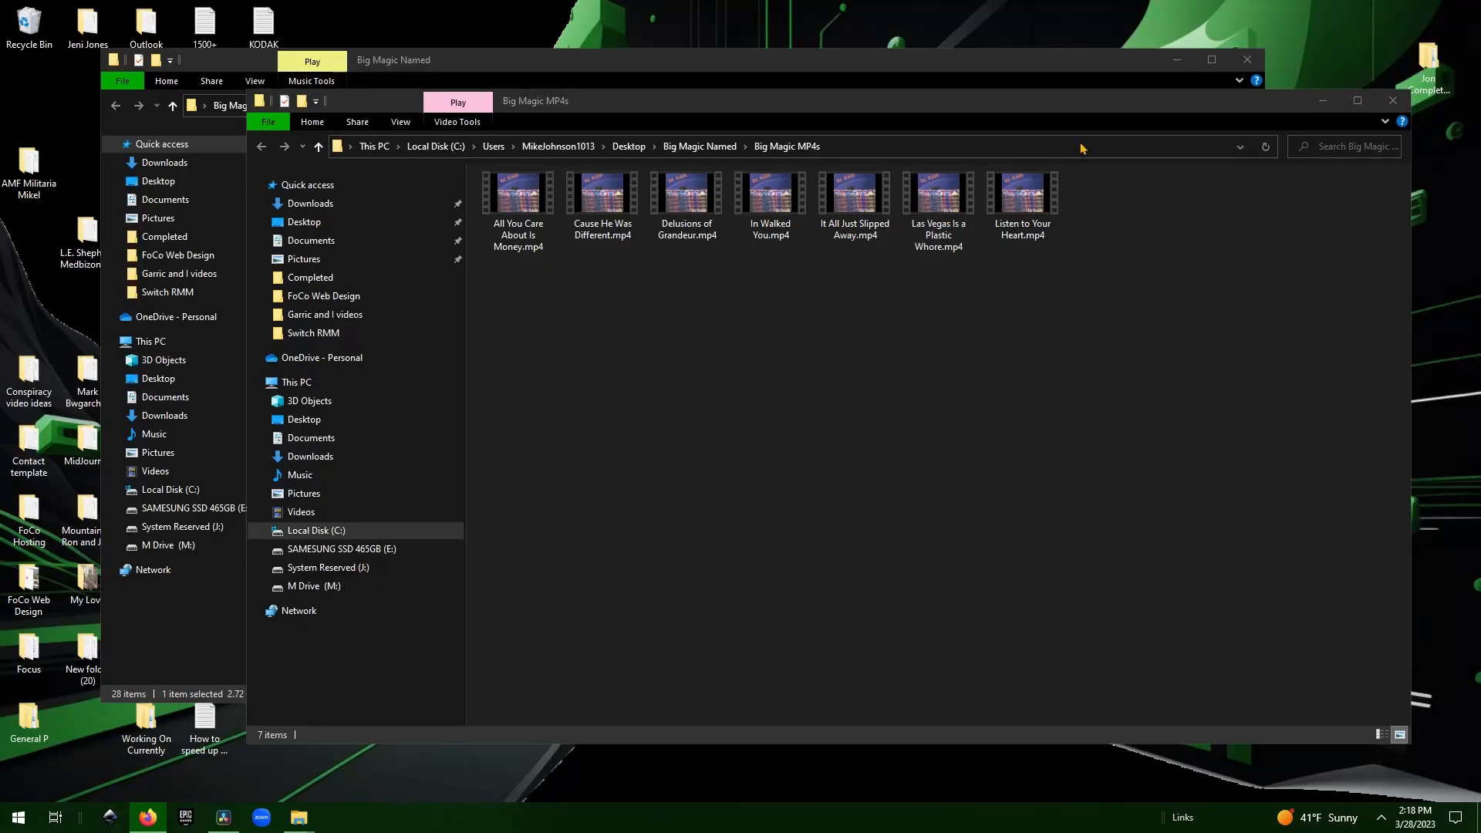
Close the Big Magic MP4s window and pick Revere the Mystery.wma from Big Magic Named.
left_click(1393, 100)
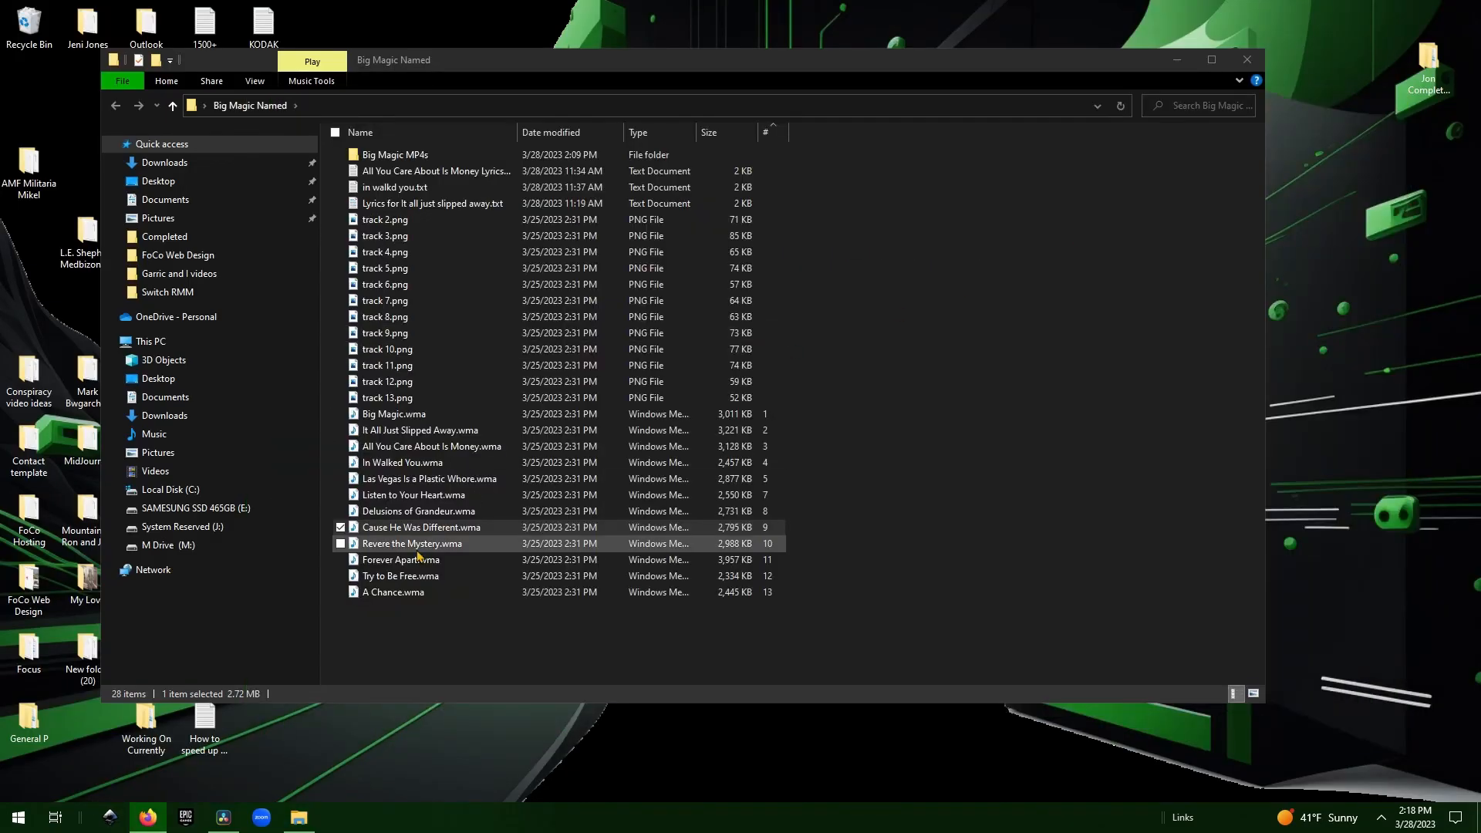
left_click(401, 546)
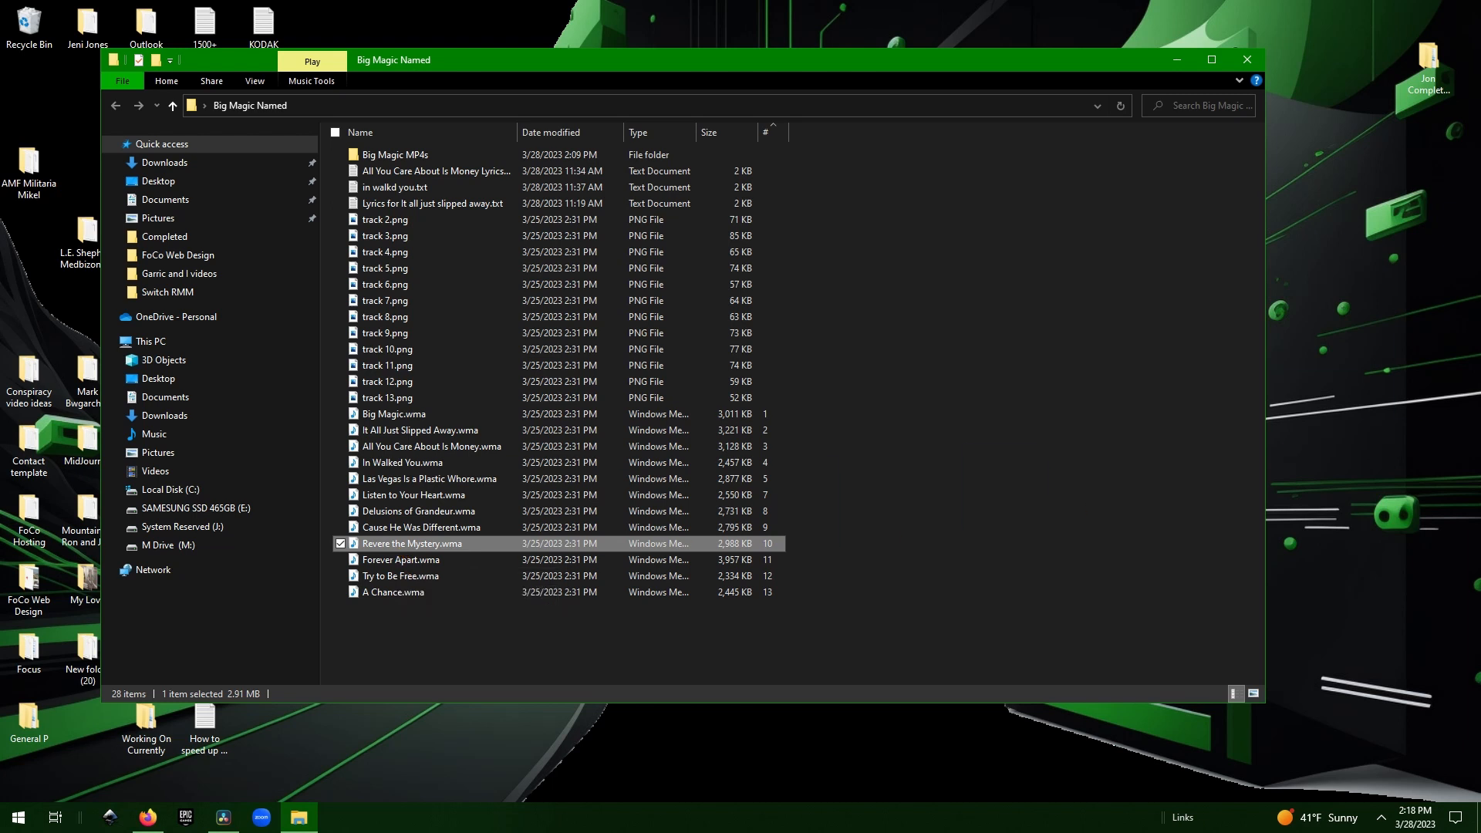
key("alt+Tab")
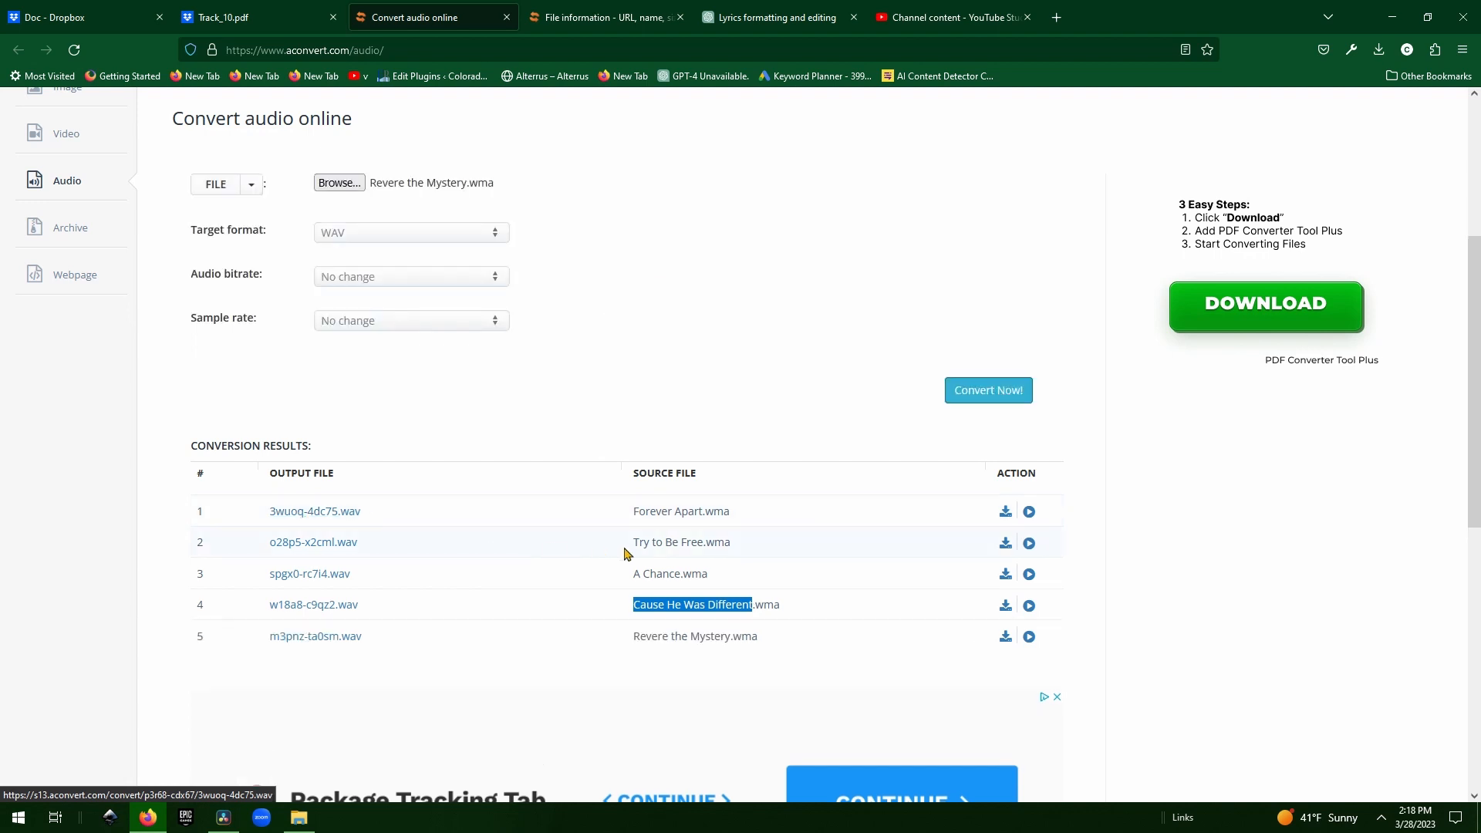
Download the converted Revere the Mystery WAV, m3pnz-ta0sm.wav, from aconvert.com.
left_click(1005, 640)
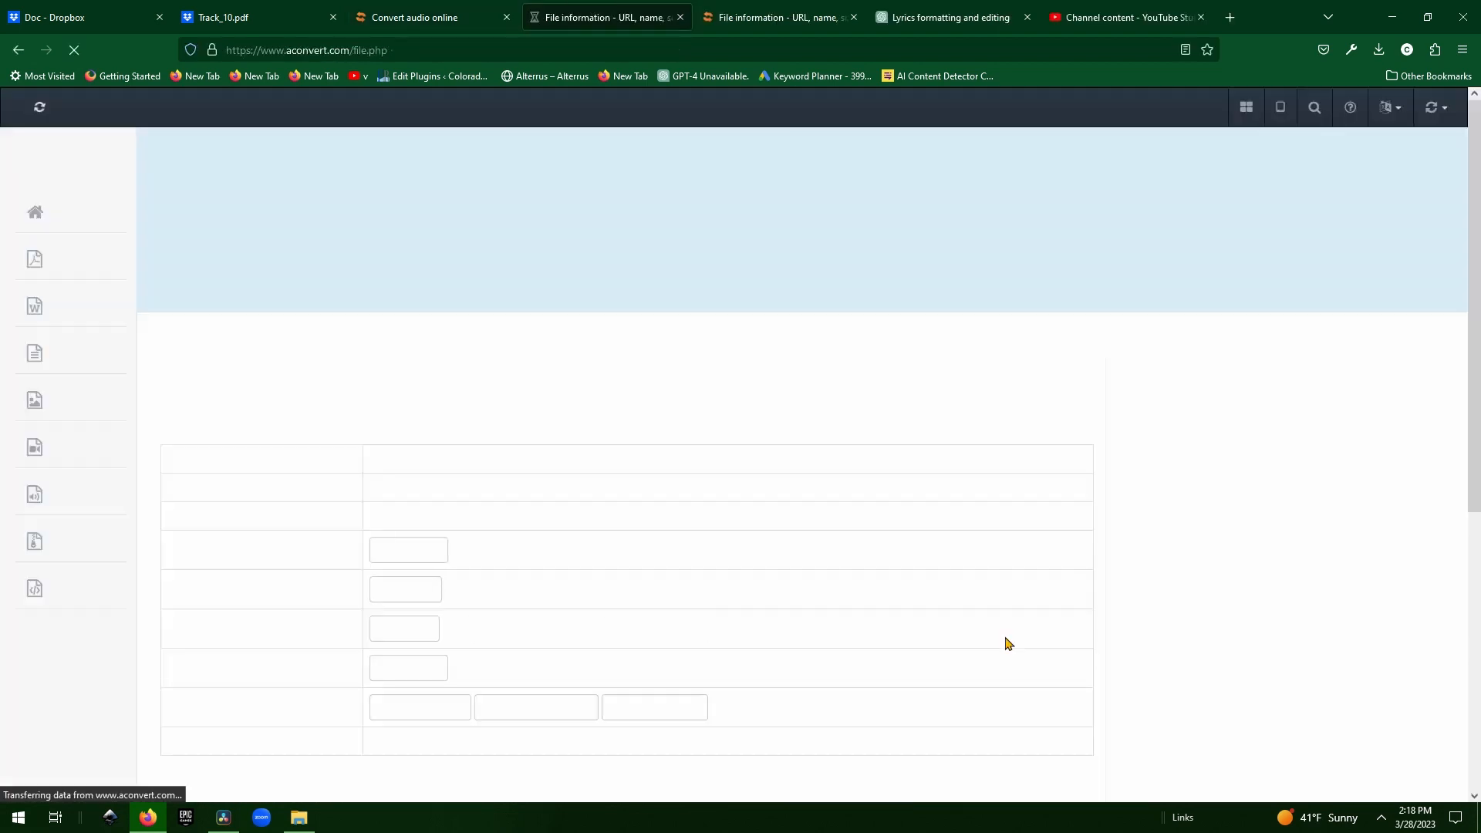
left_click(661, 547)
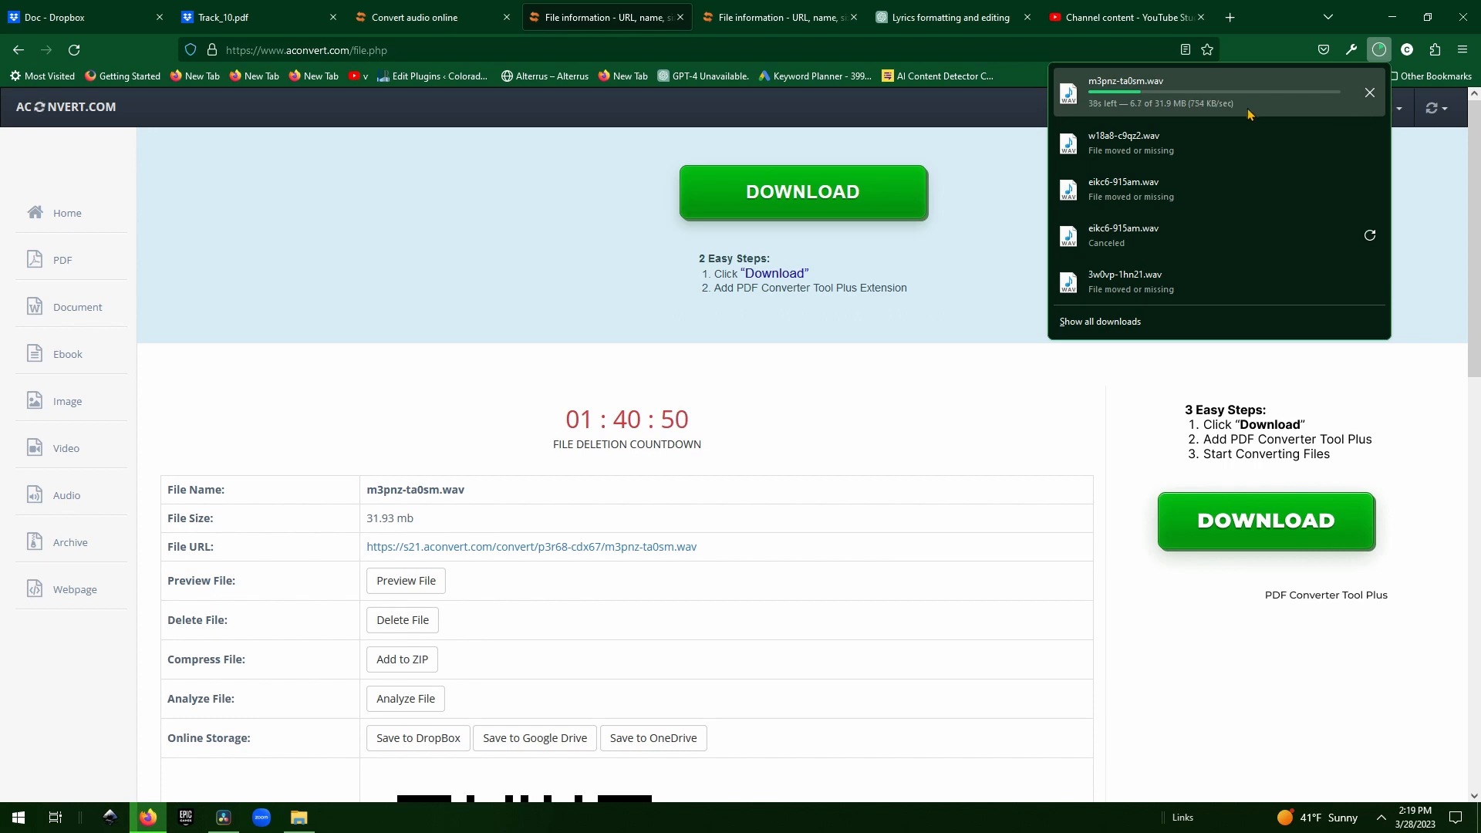
left_click(225, 820)
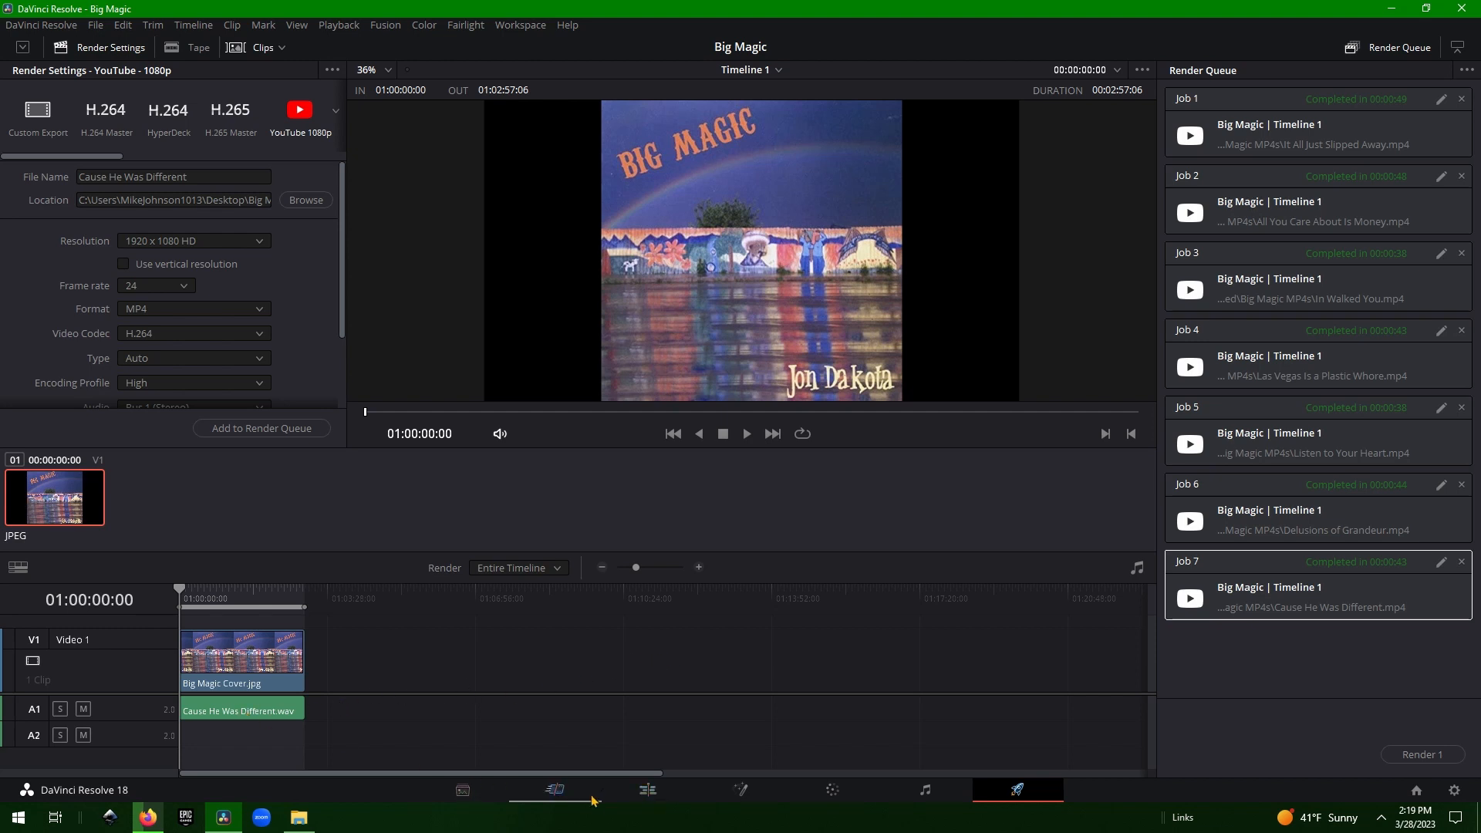
Delete the Cause He Was Different.wav clip from A1 on the Edit page.
left_click(648, 789)
left_click(874, 656)
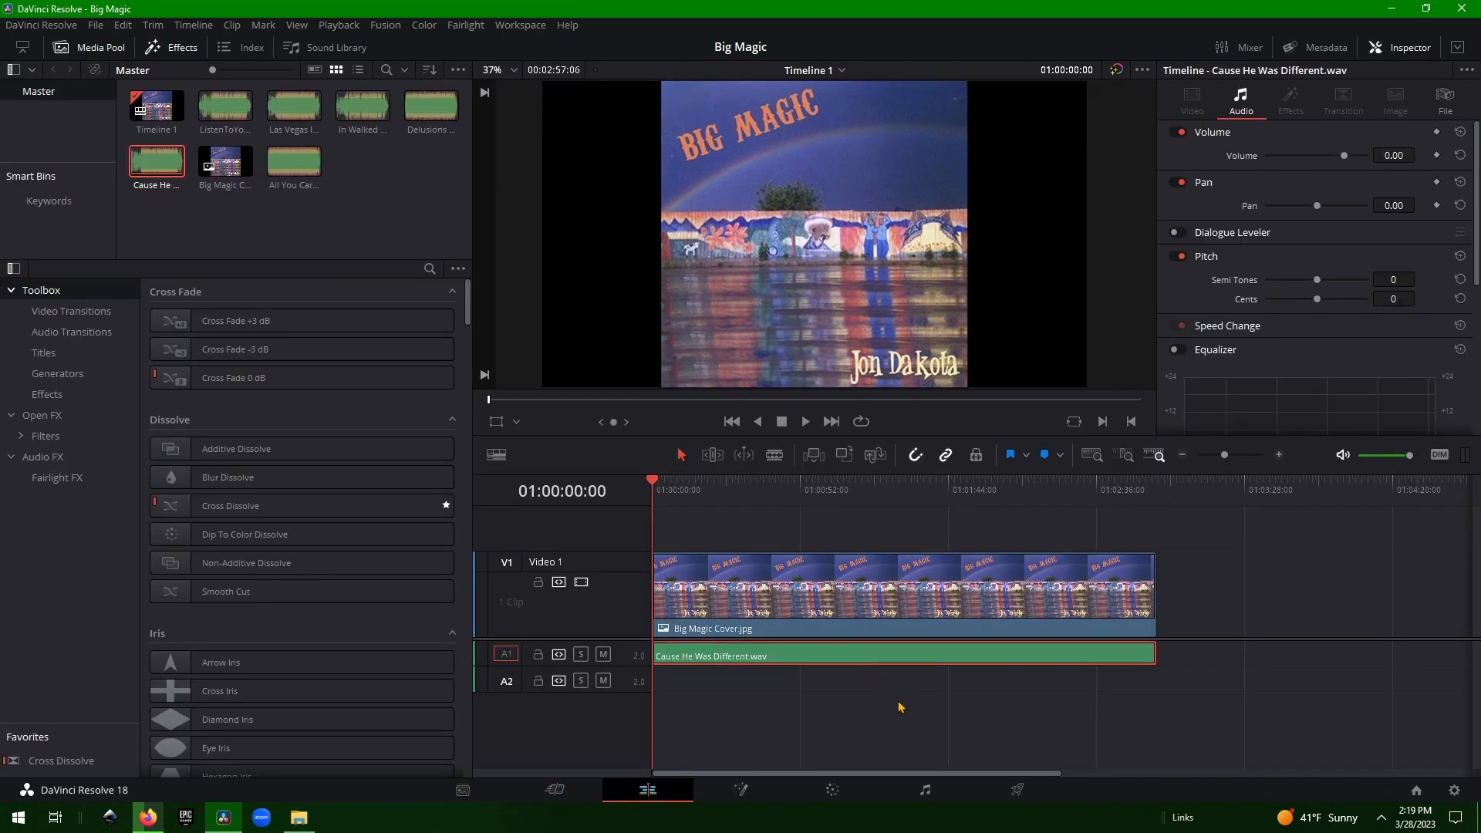
left_click_drag(912, 654, 1110, 659)
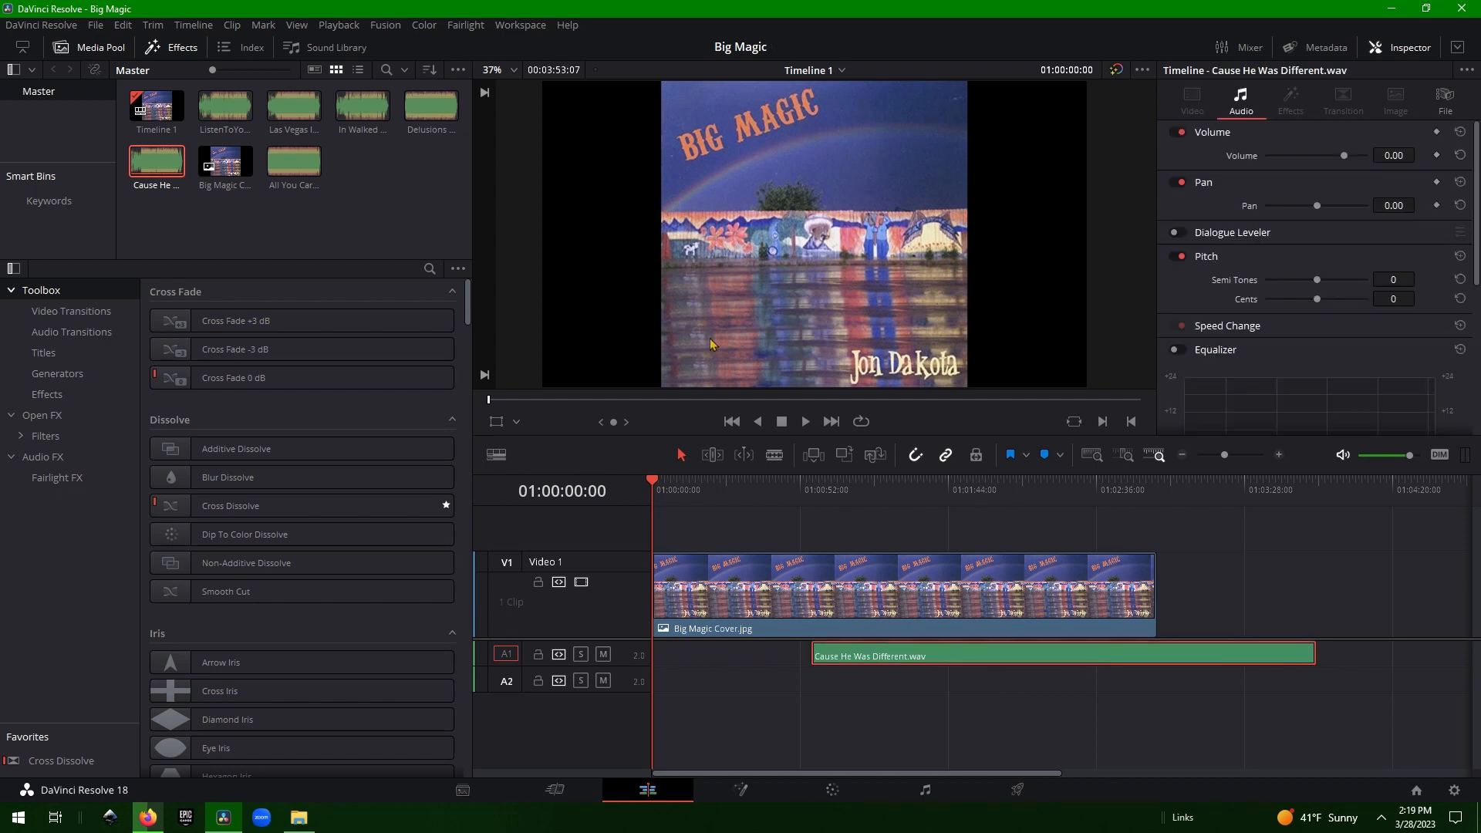
key("Delete")
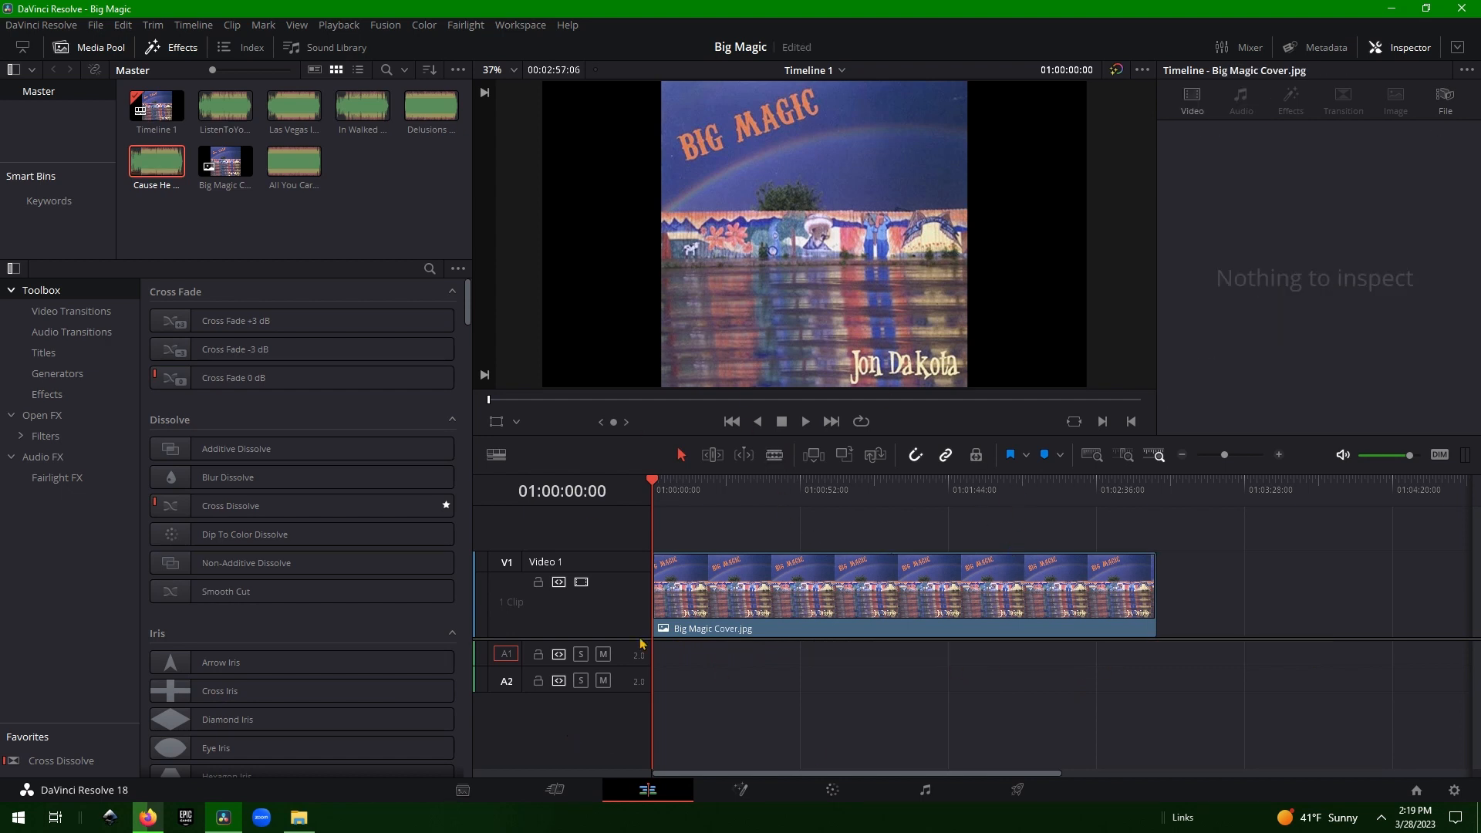
Check the browser download and scrub the timeline to preview the Big Magic cover image.
left_click(1391, 9)
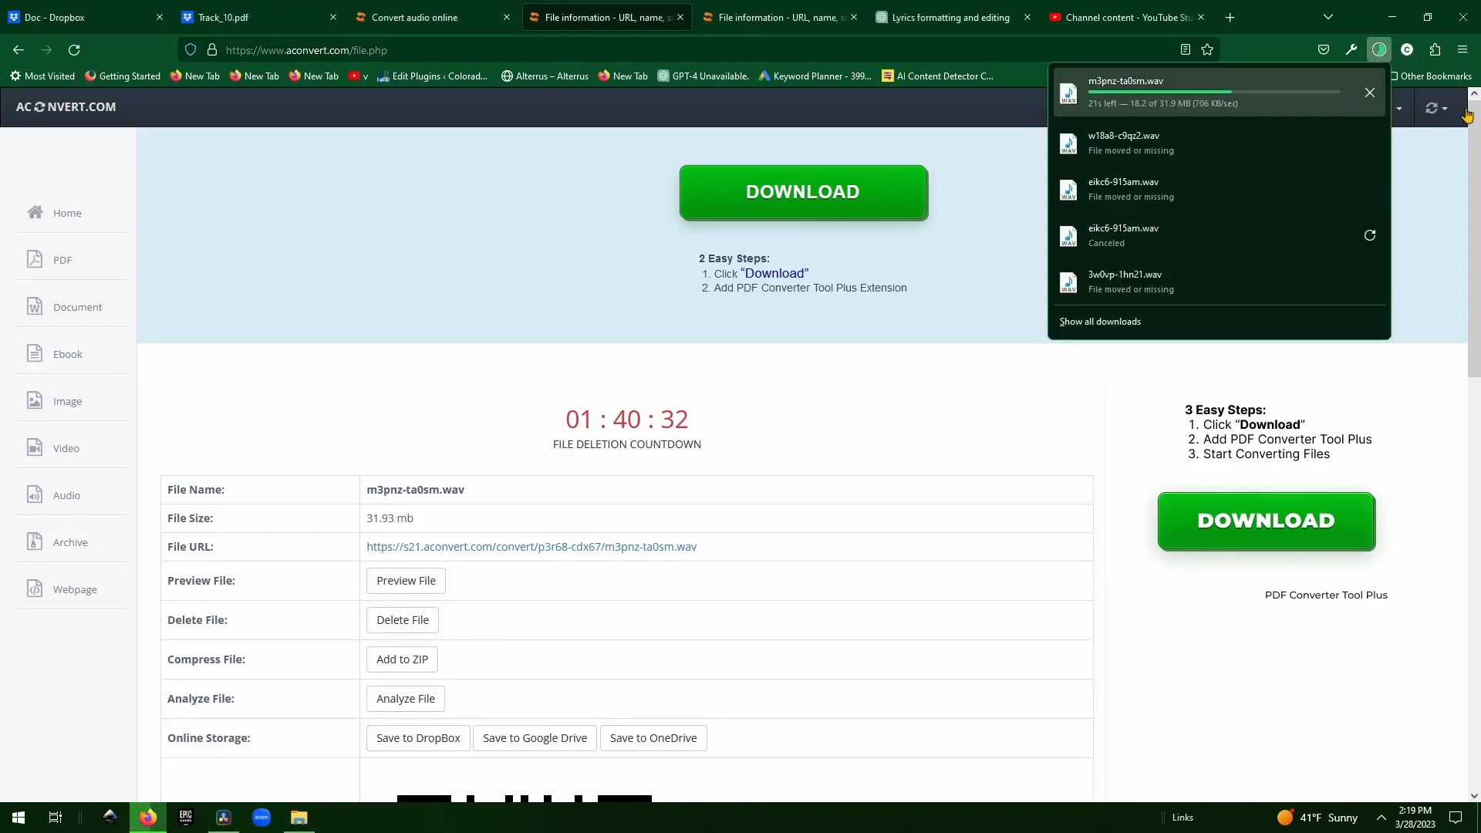
key("alt+Tab")
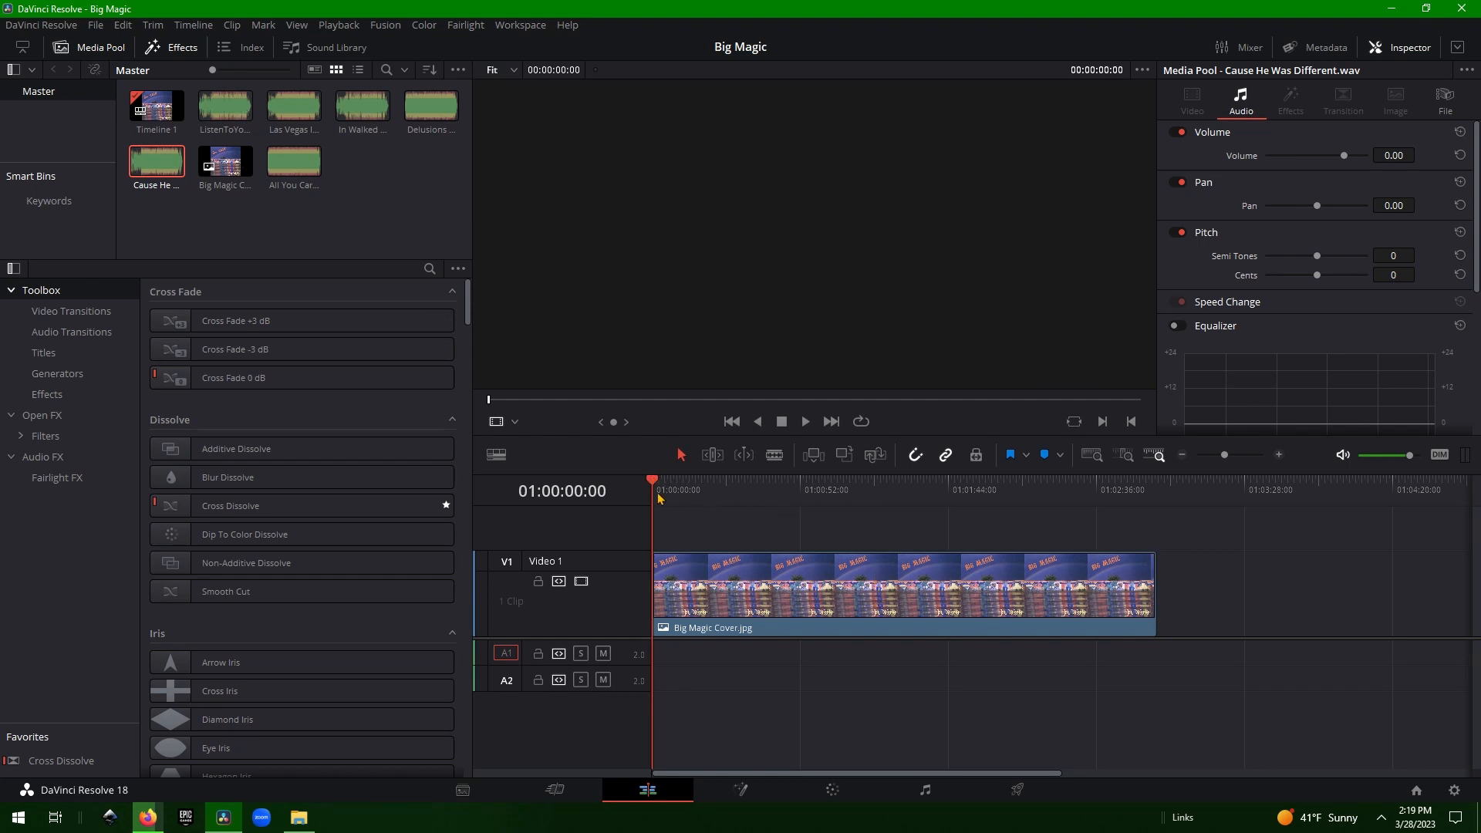
left_click_drag(658, 490, 584, 506)
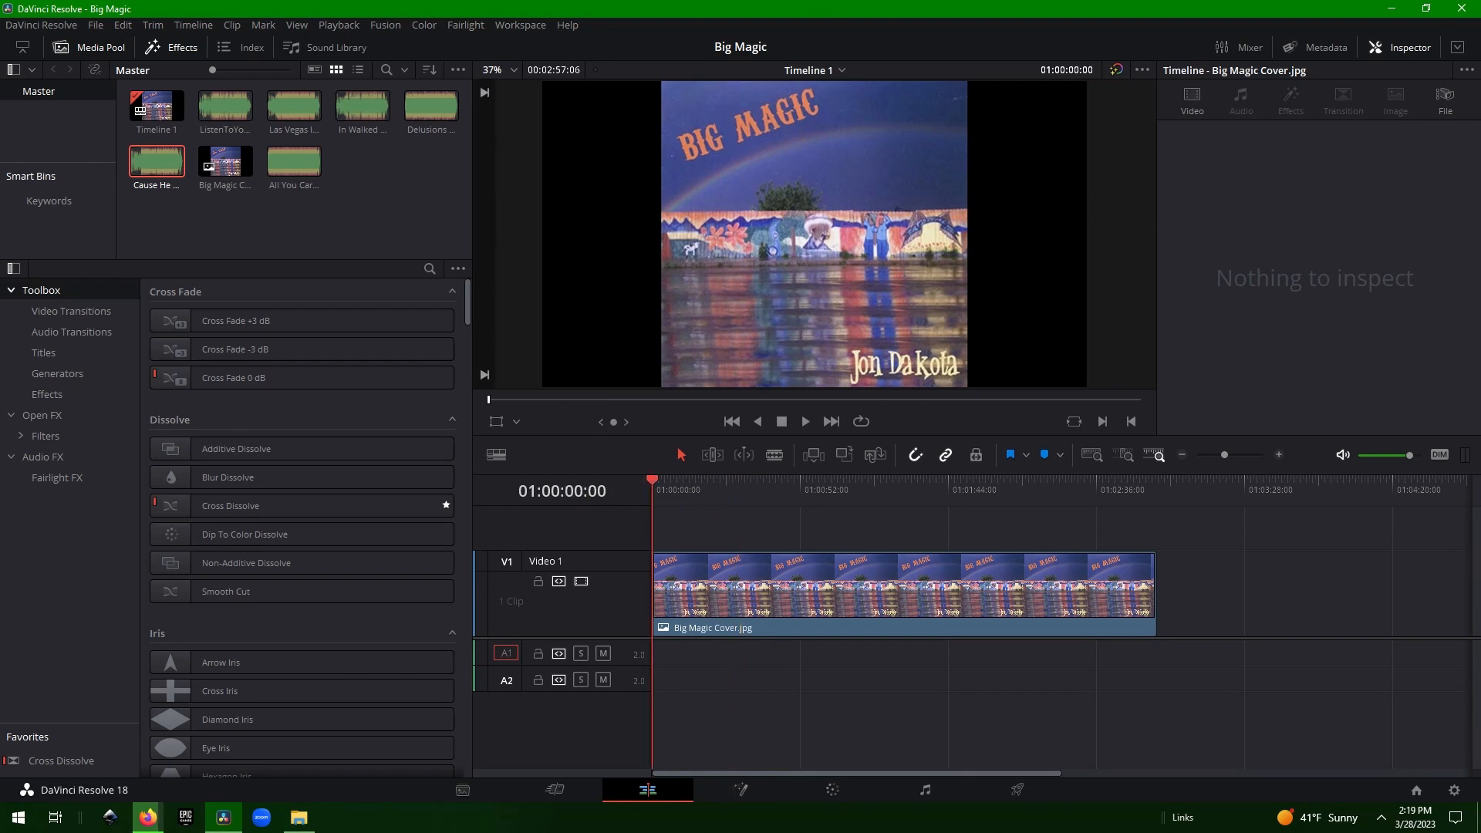
key("alt+Tab")
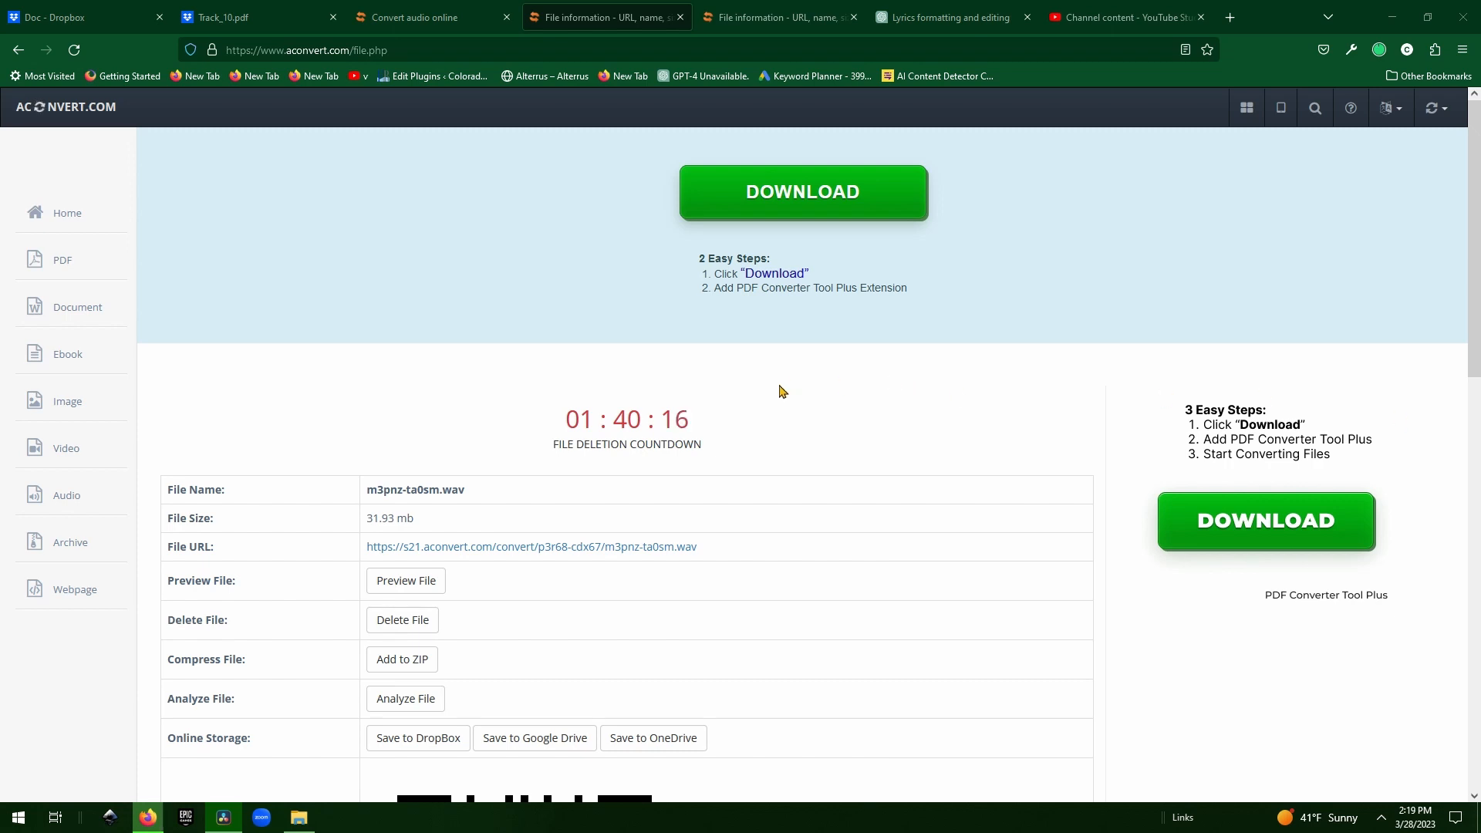
Show the downloaded m3pnz-ta0sm.wav in the Downloads folder.
left_click(1380, 51)
left_click(1369, 89)
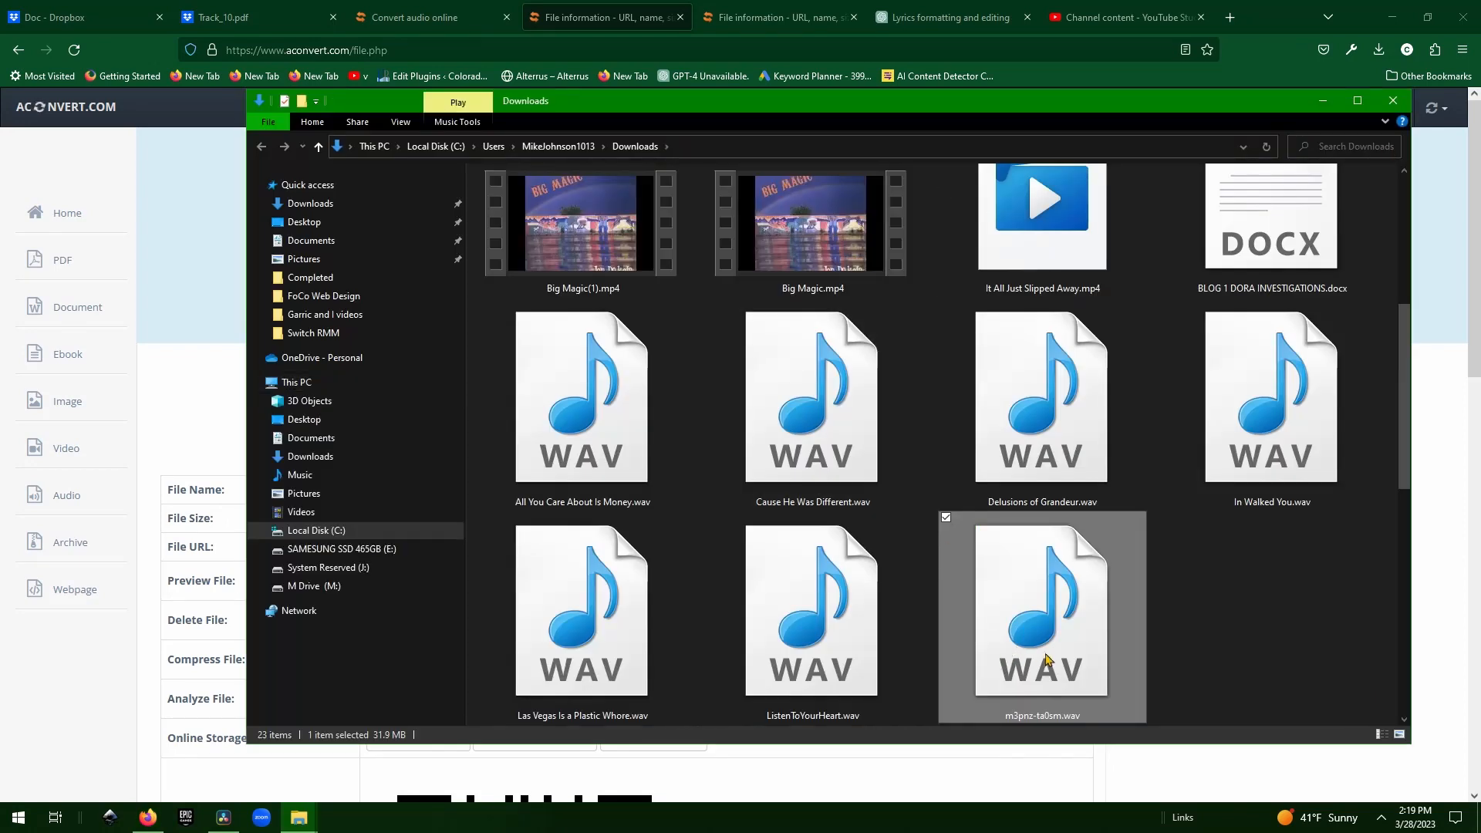
left_click(1034, 716)
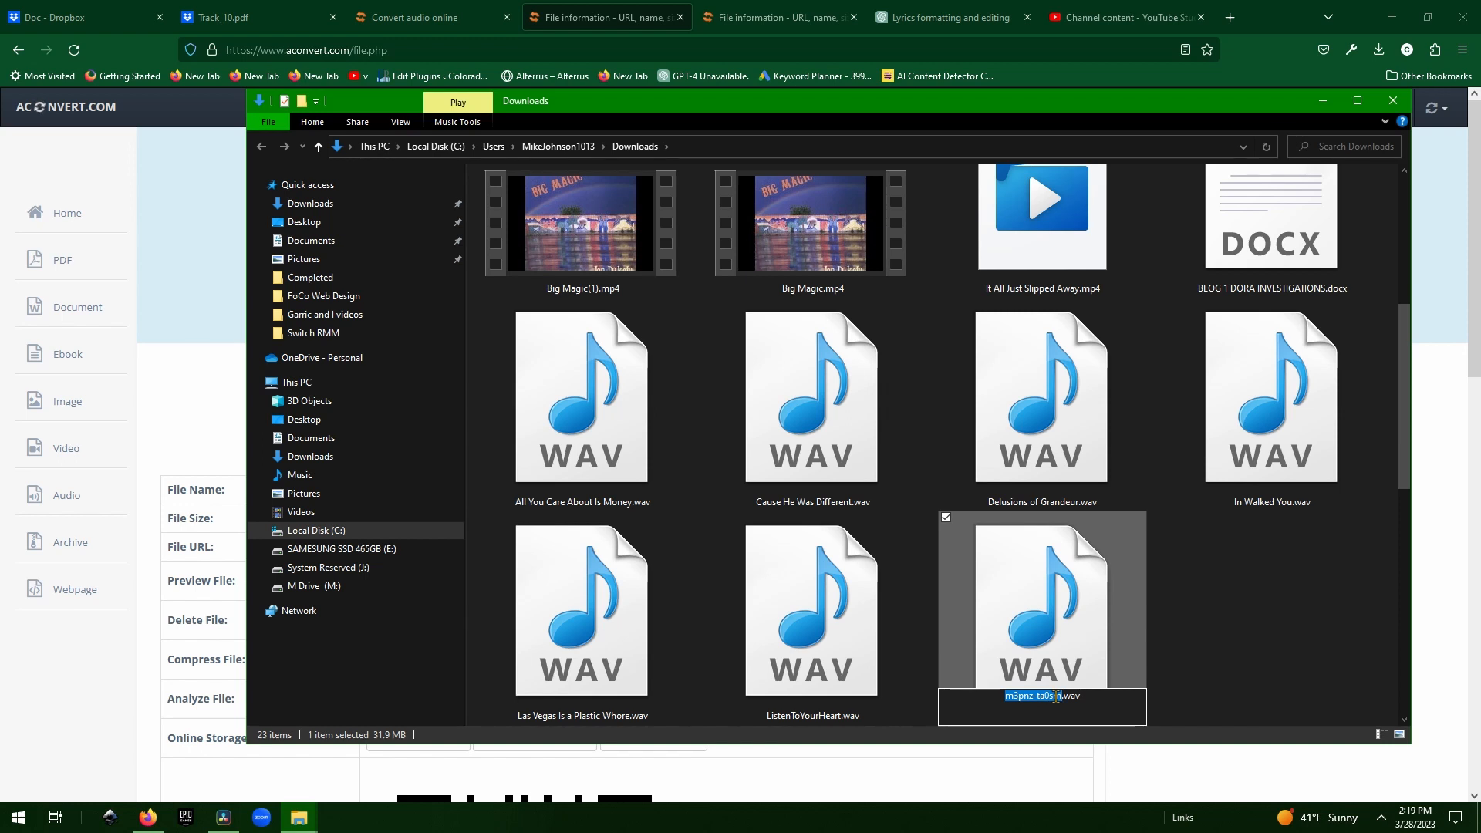
key("Return")
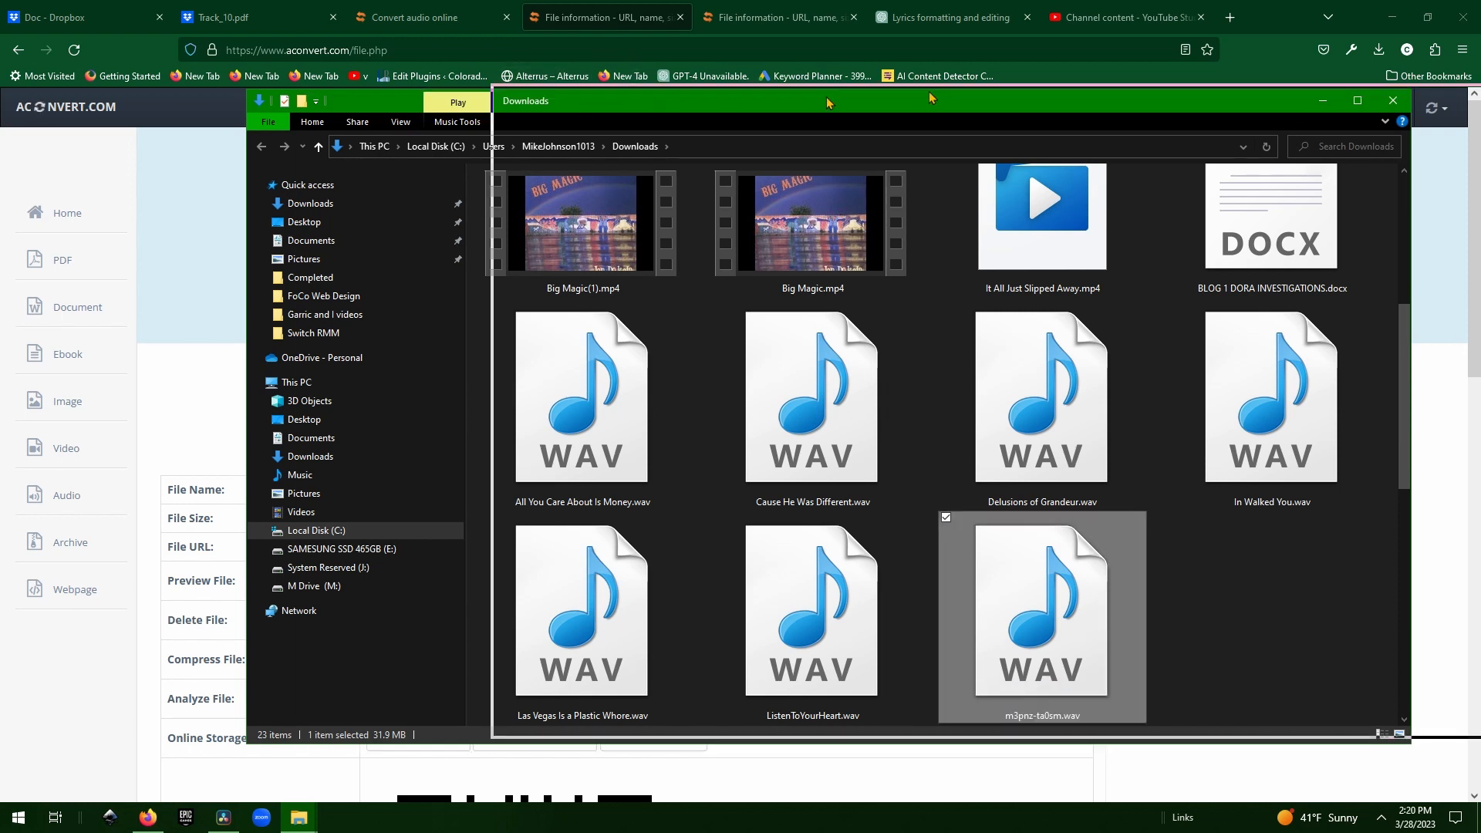
left_click(1321, 100)
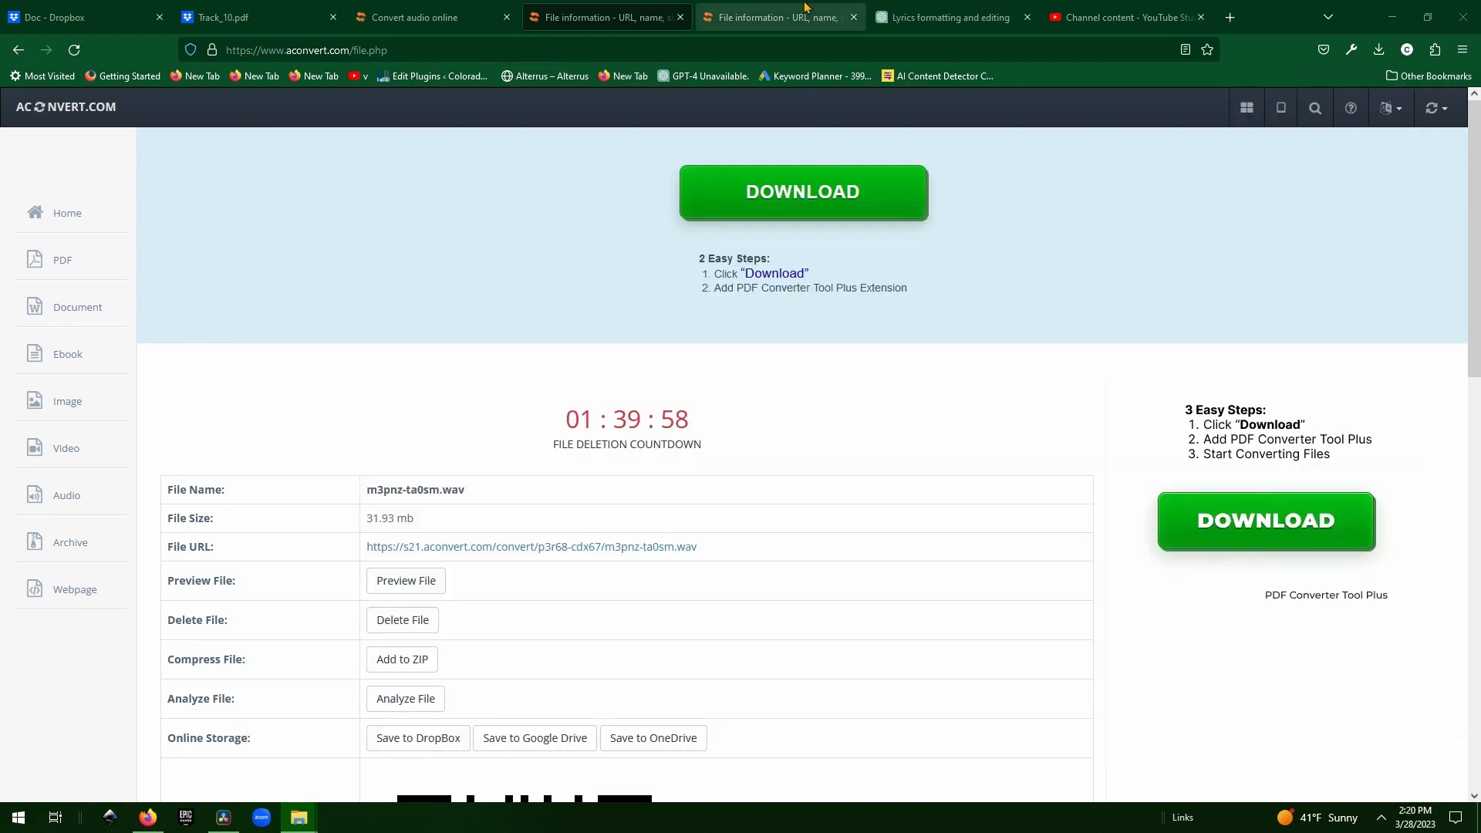
Rename m3pnz-ta0sm.wav to 'Revere the Mystery.wav' using the source name copied from aconvert.
left_click(405, 11)
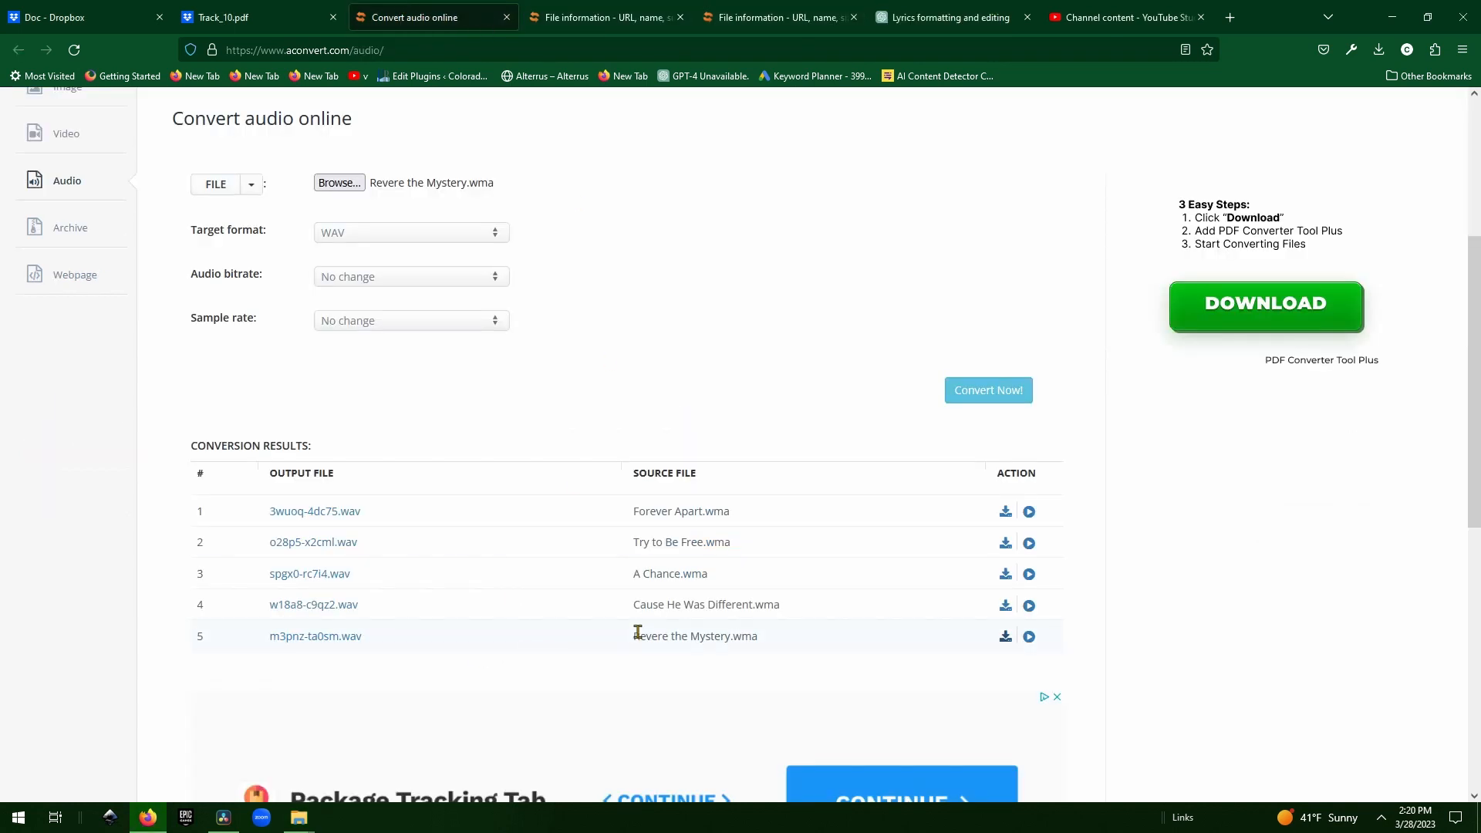
left_click_drag(633, 636, 729, 639)
key("ctrl+c")
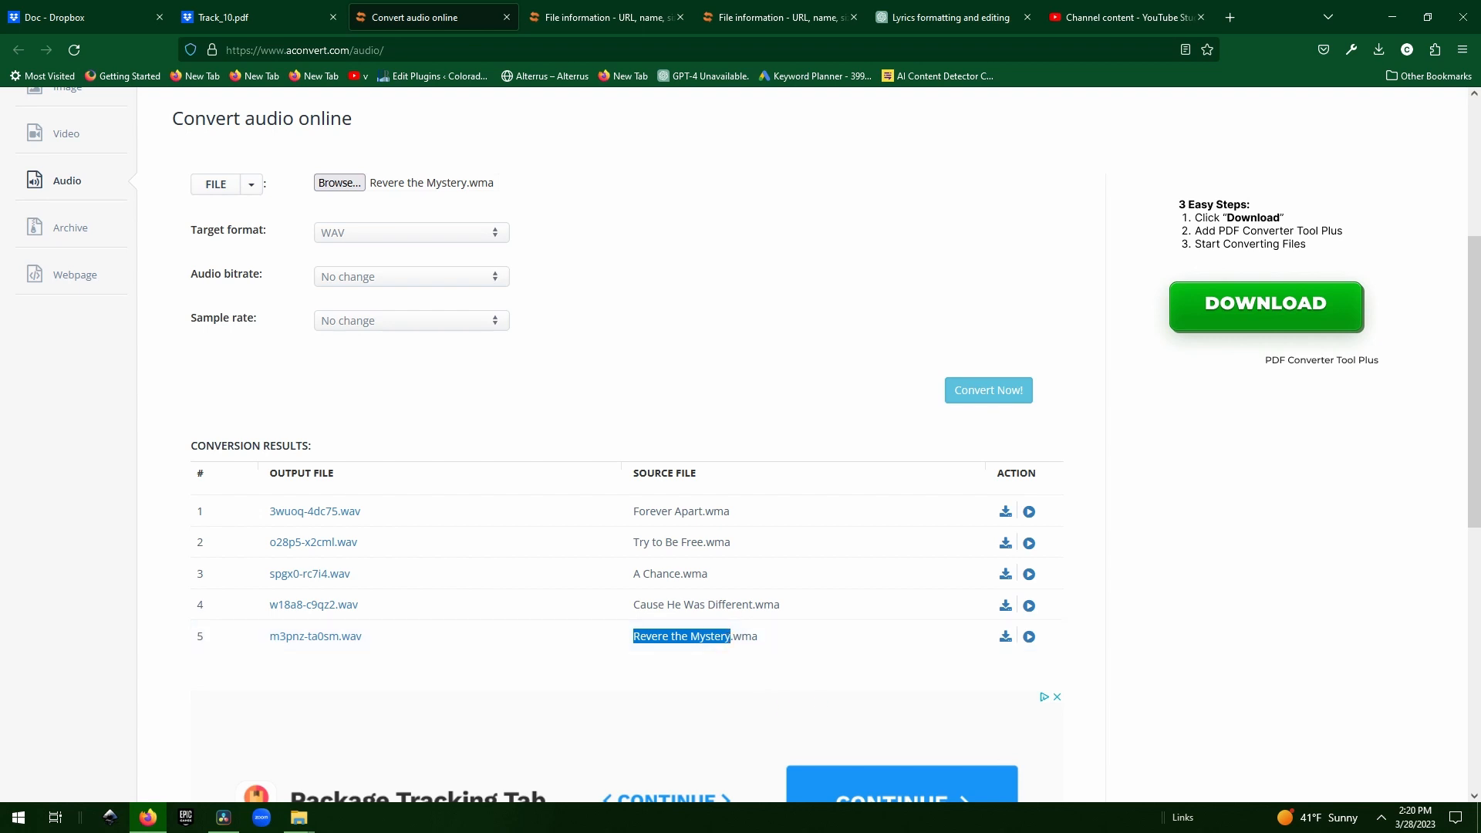
key("alt+Tab")
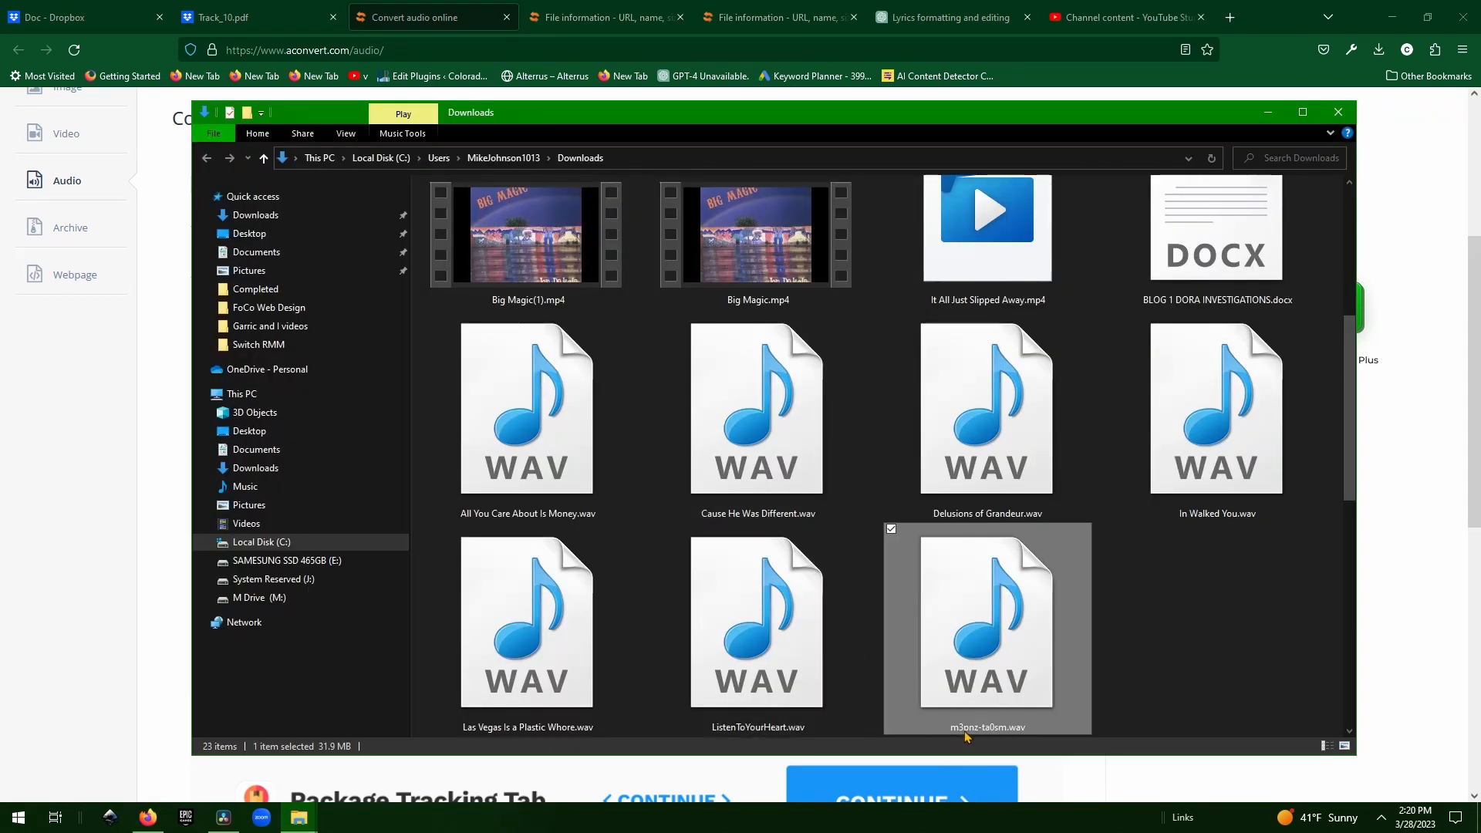
left_click(964, 732)
key("ctrl+v")
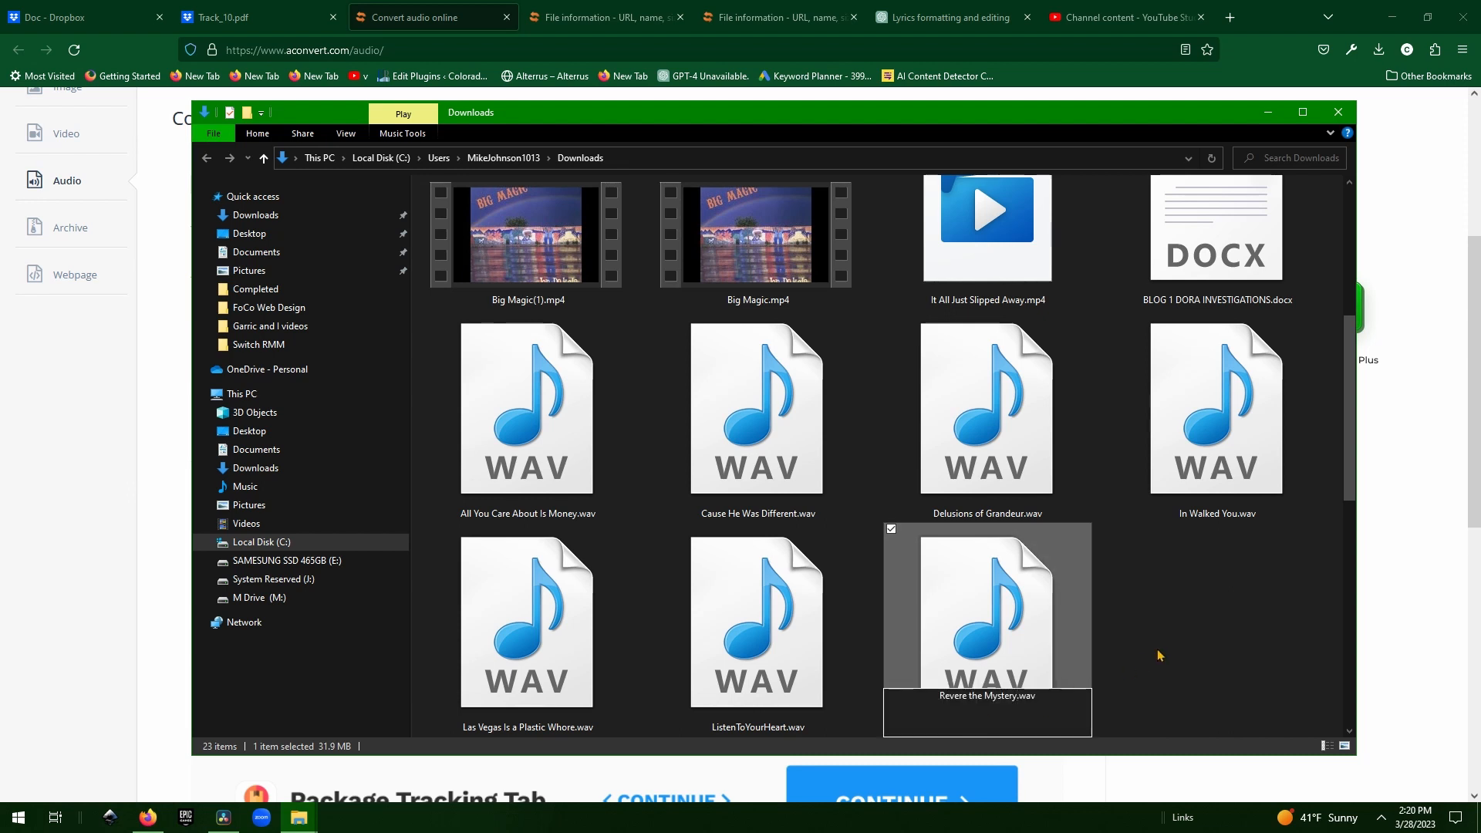
left_click(1211, 637)
left_click(968, 640)
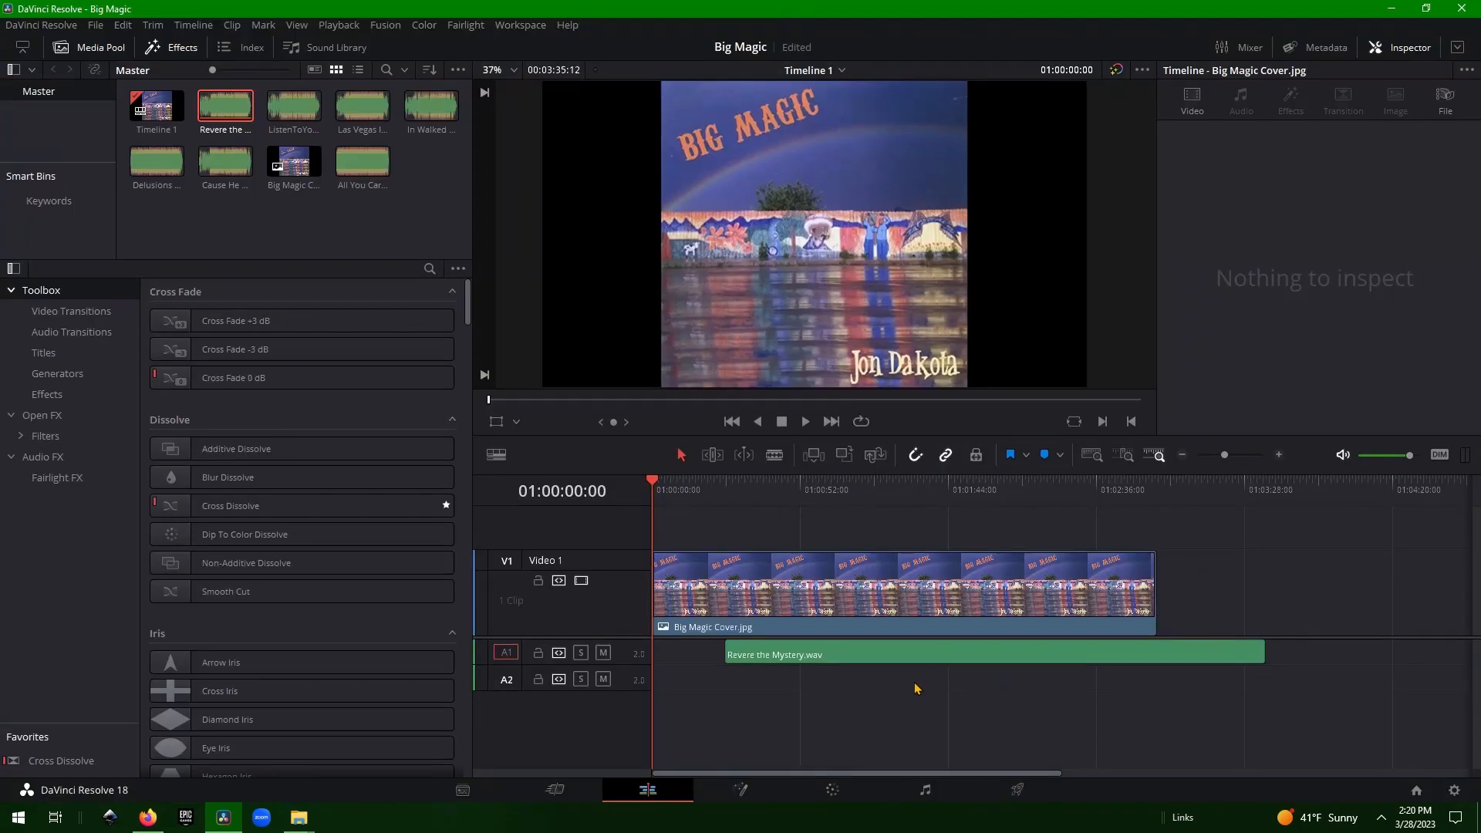
Move the Revere the Mystery audio to the timeline start and extend the cover image to its end.
left_click_drag(962, 656, 892, 657)
left_click(1141, 600)
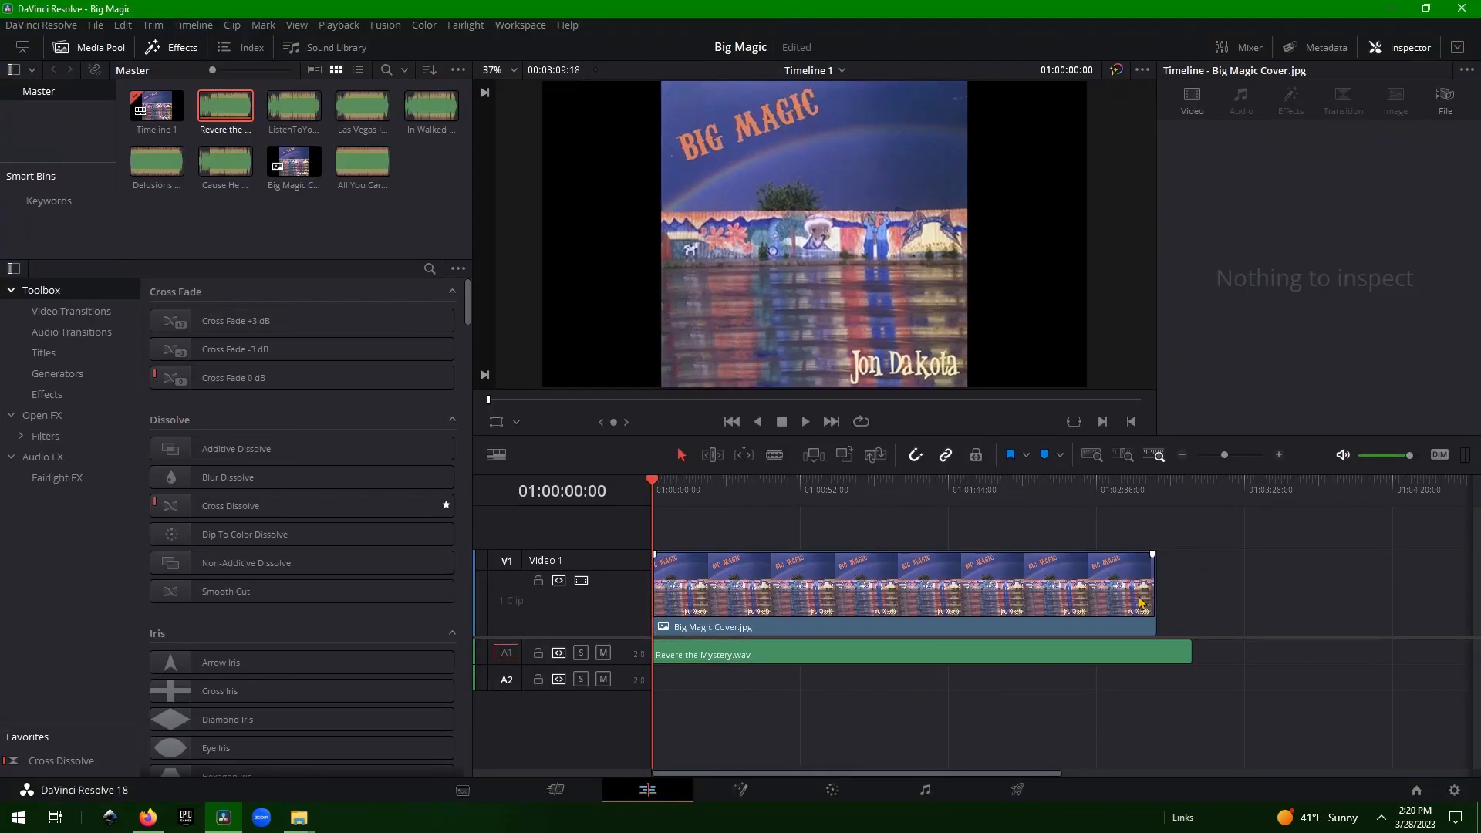
left_click_drag(1155, 595, 1188, 595)
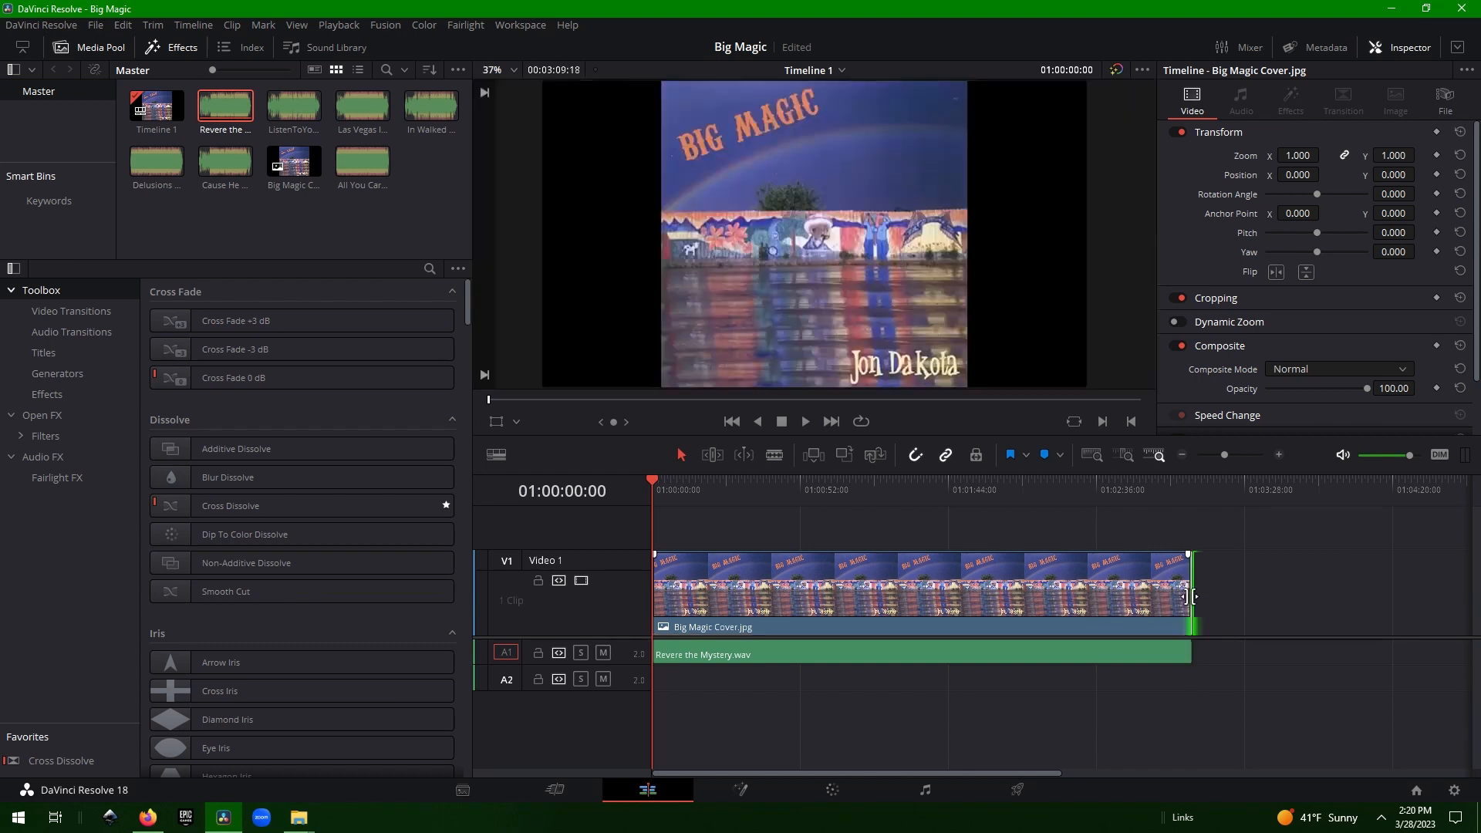
left_click(1002, 794)
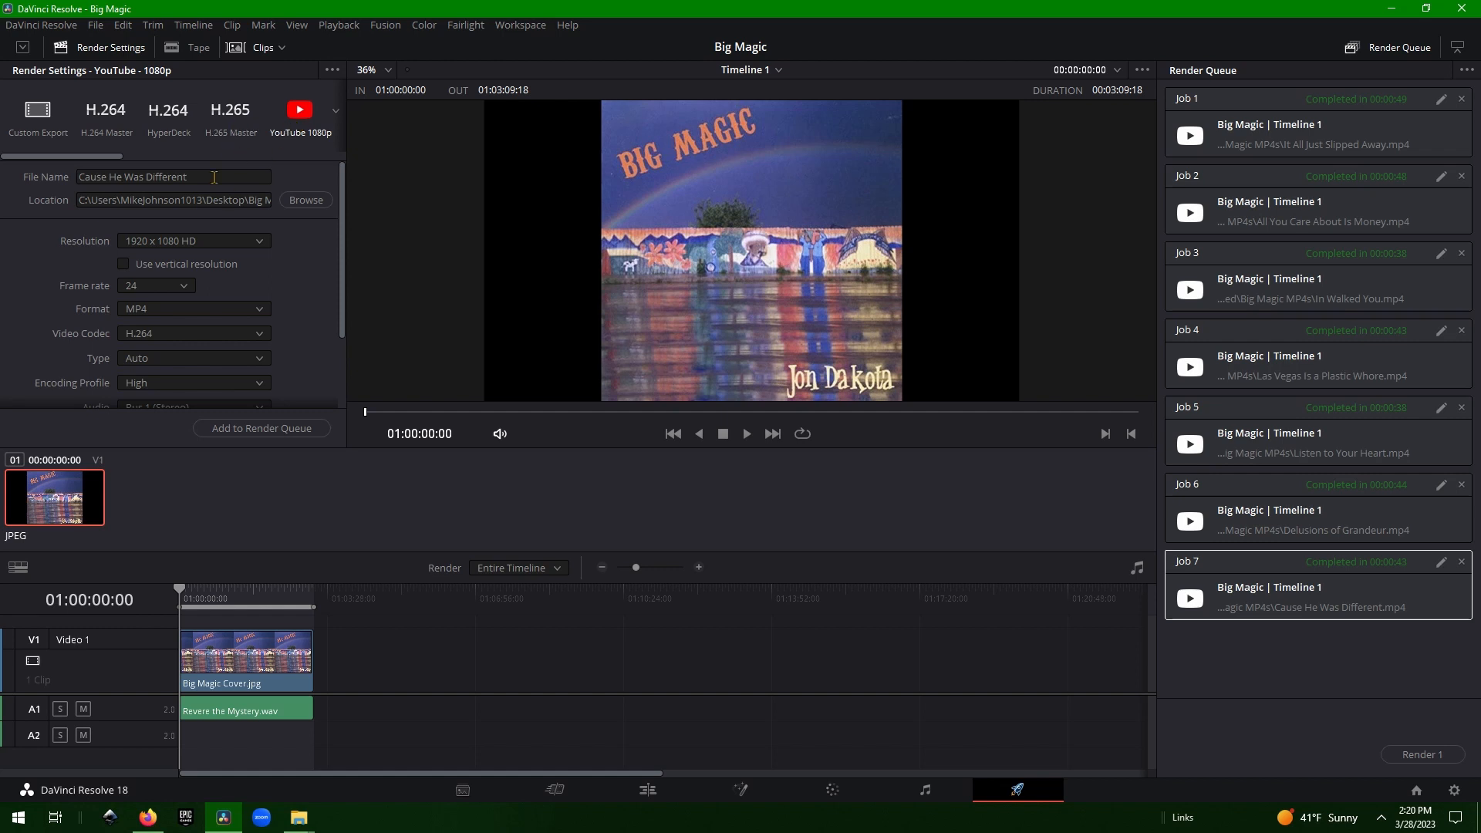
Render the timeline as 'Revere the Mystery' through the Deliver page render queue.
triple_click(215, 177)
key("ctrl+v")
key("Return")
left_click_drag(308, 606, 312, 606)
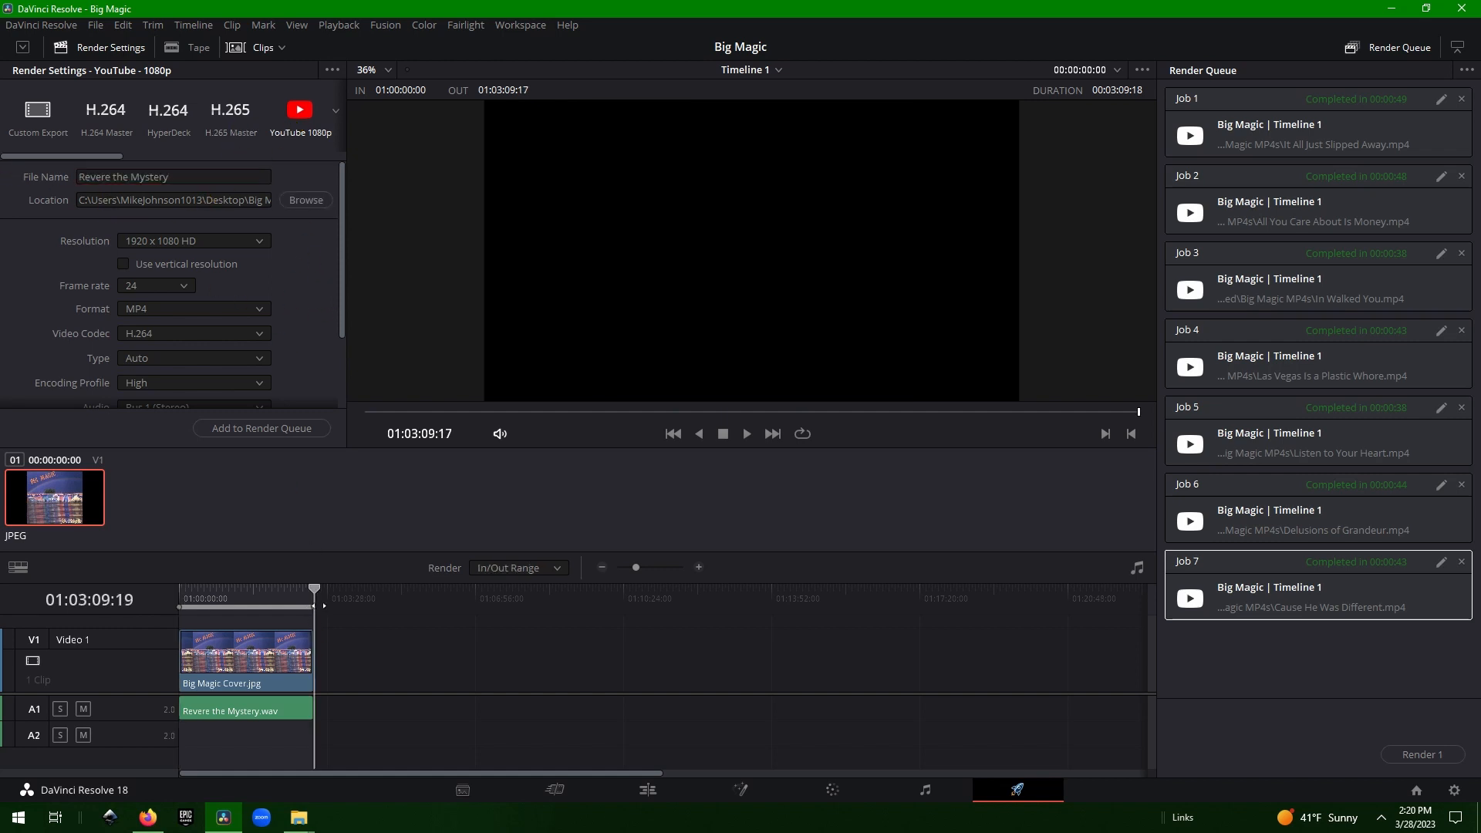
left_click(283, 429)
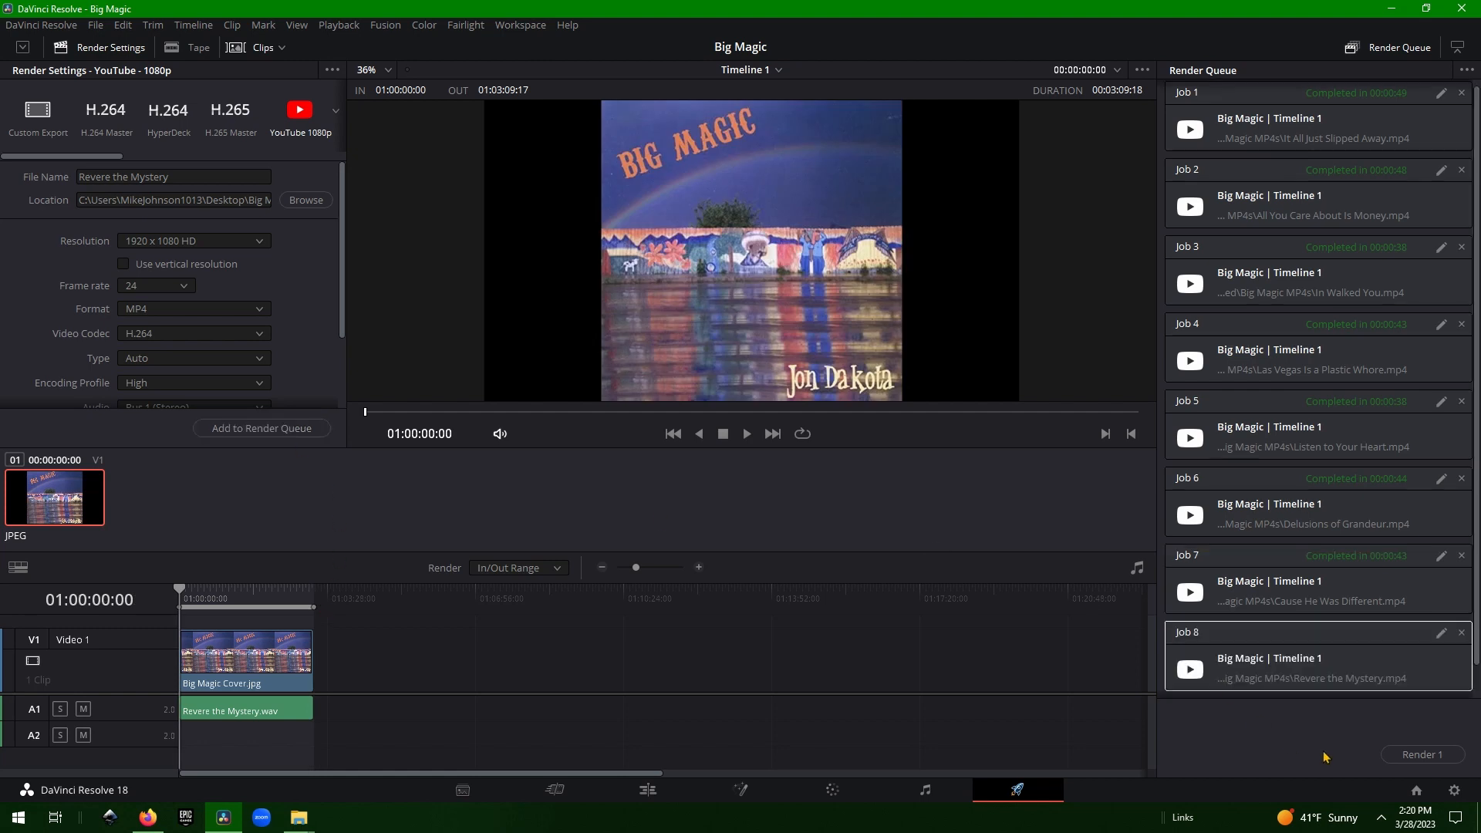
left_click(1422, 754)
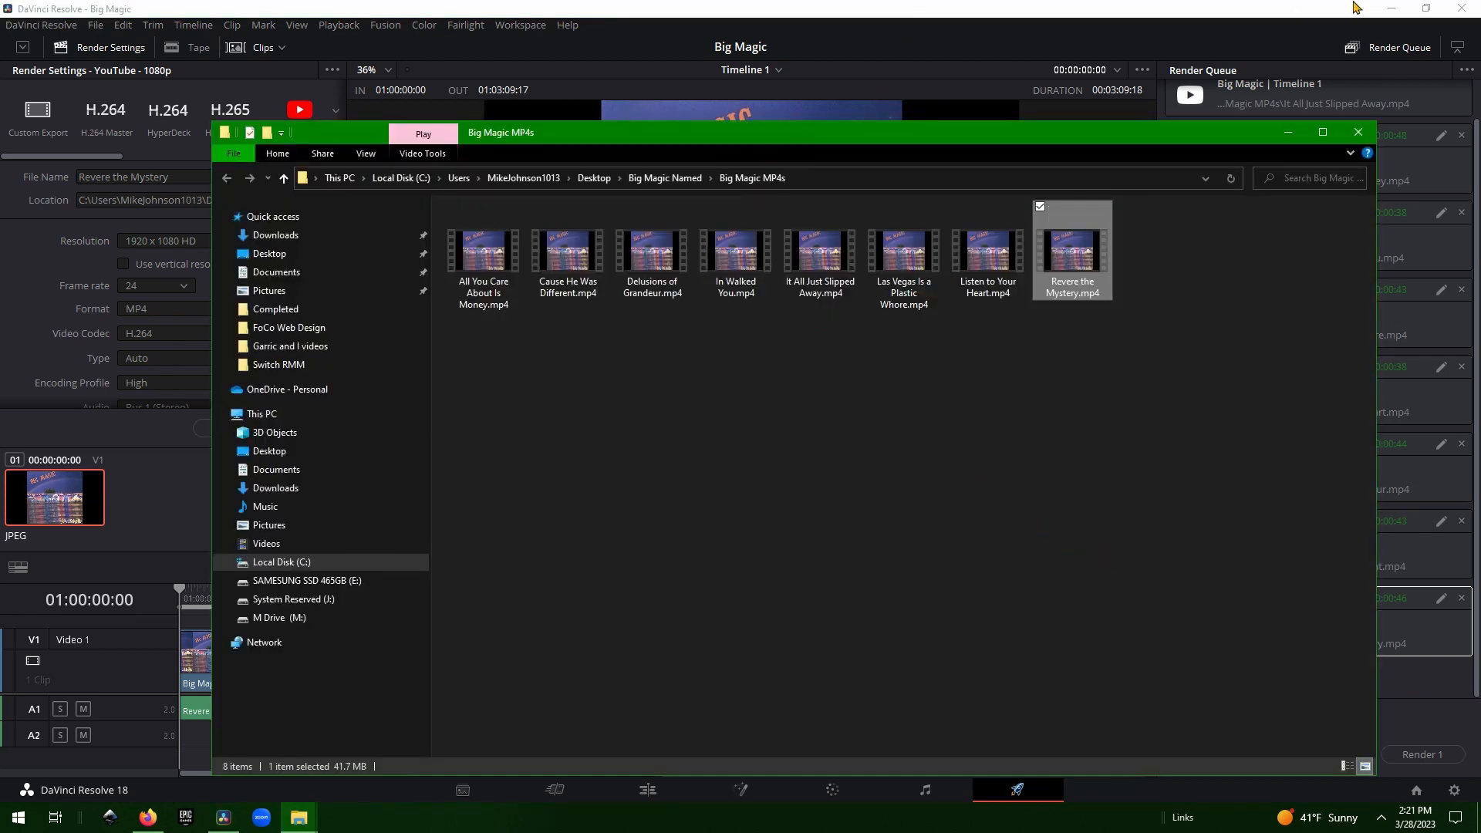
Start a new video upload in YouTube Studio.
left_click(1391, 8)
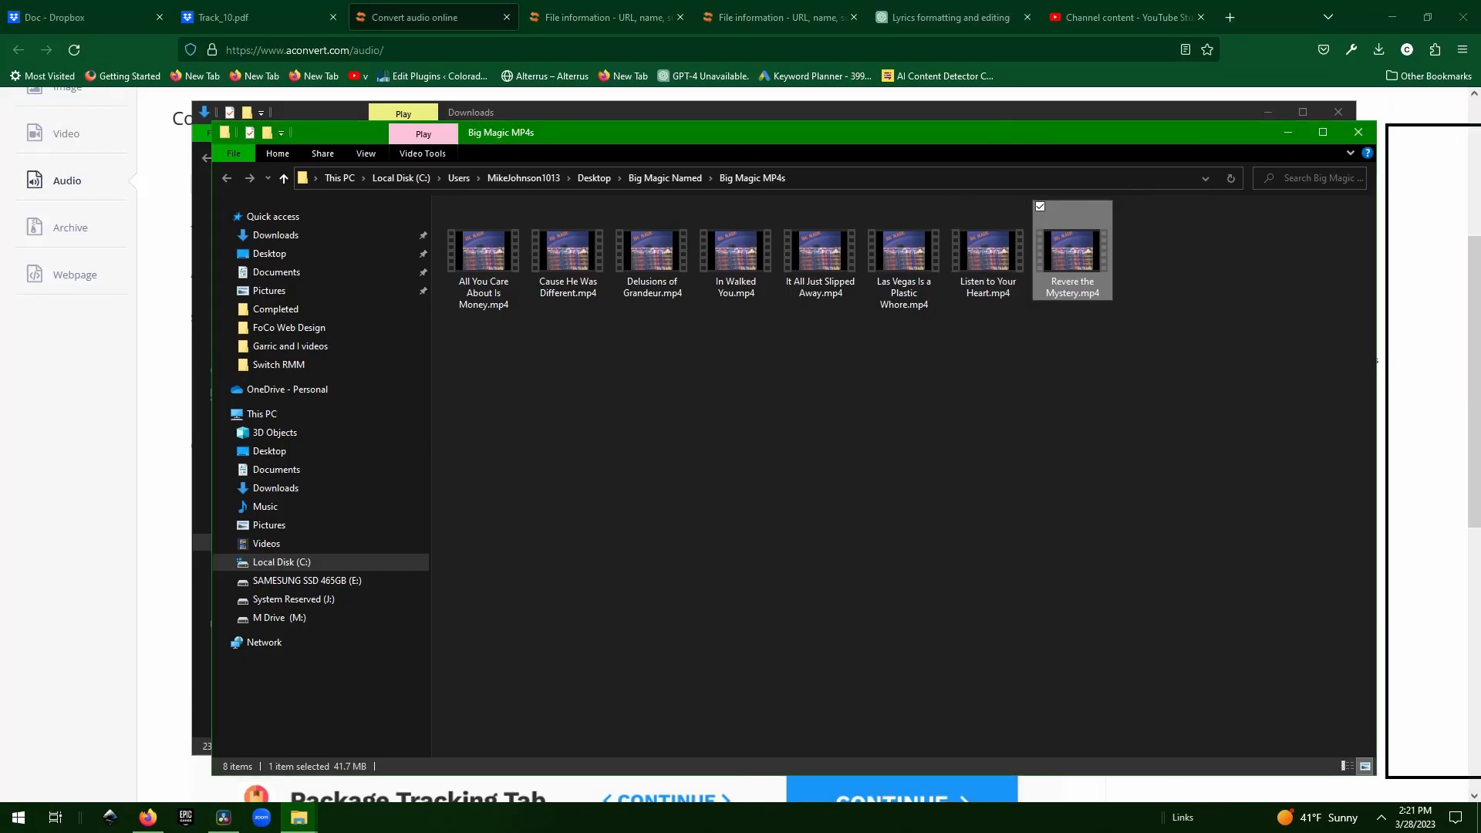
key("alt+F4")
left_click(1157, 18)
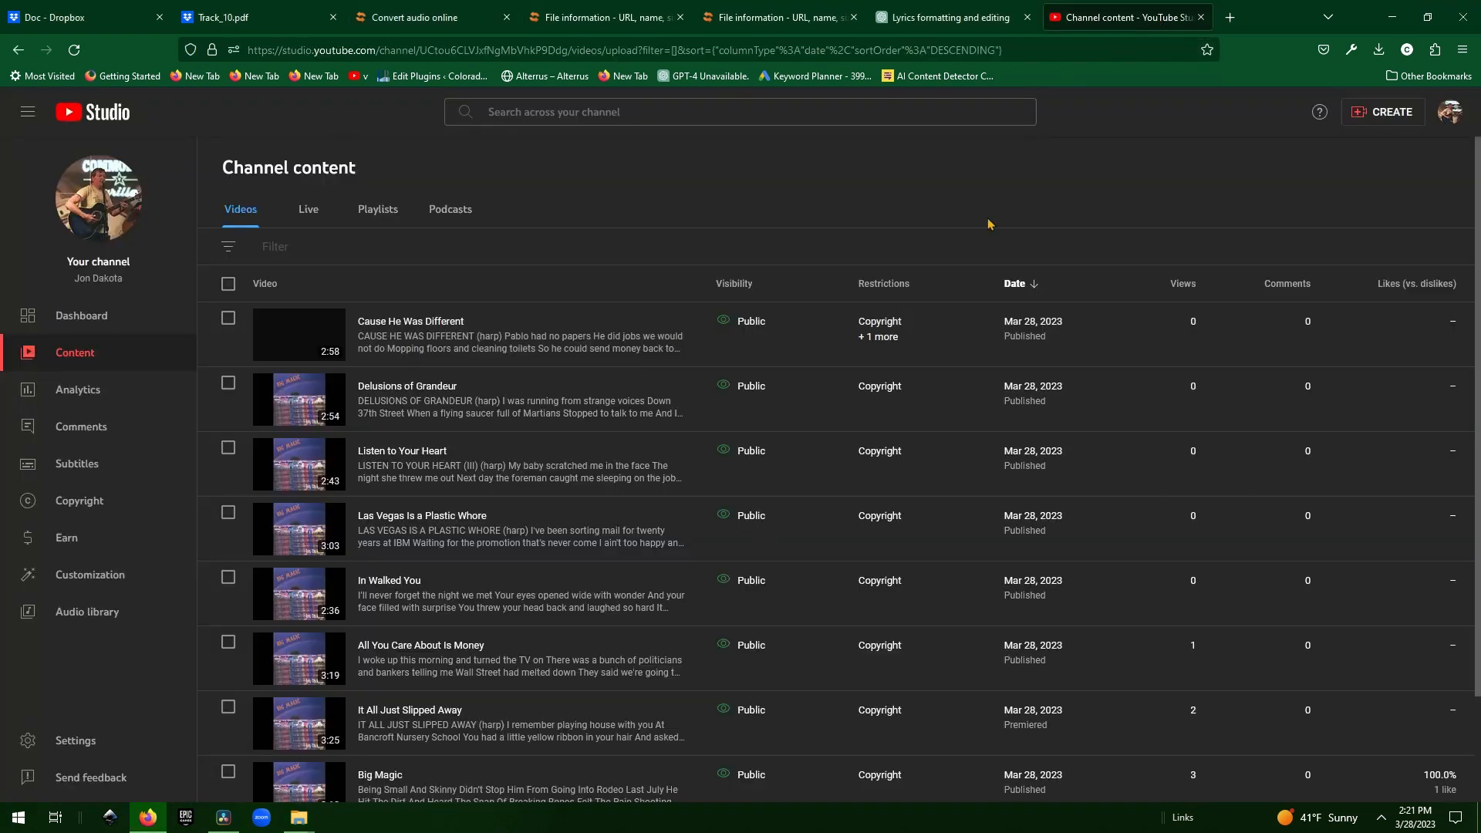
left_click(1394, 116)
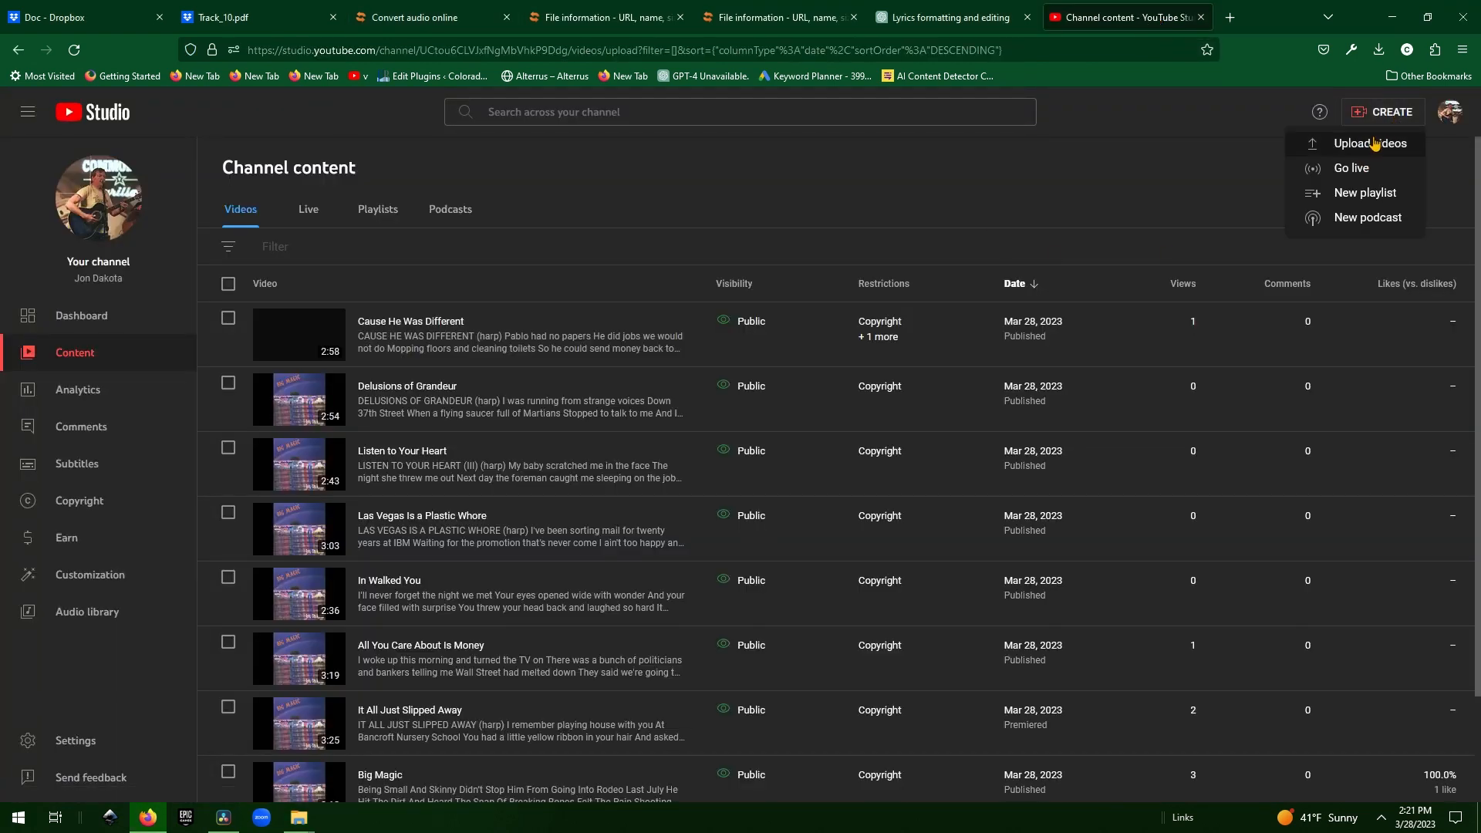
left_click(1374, 144)
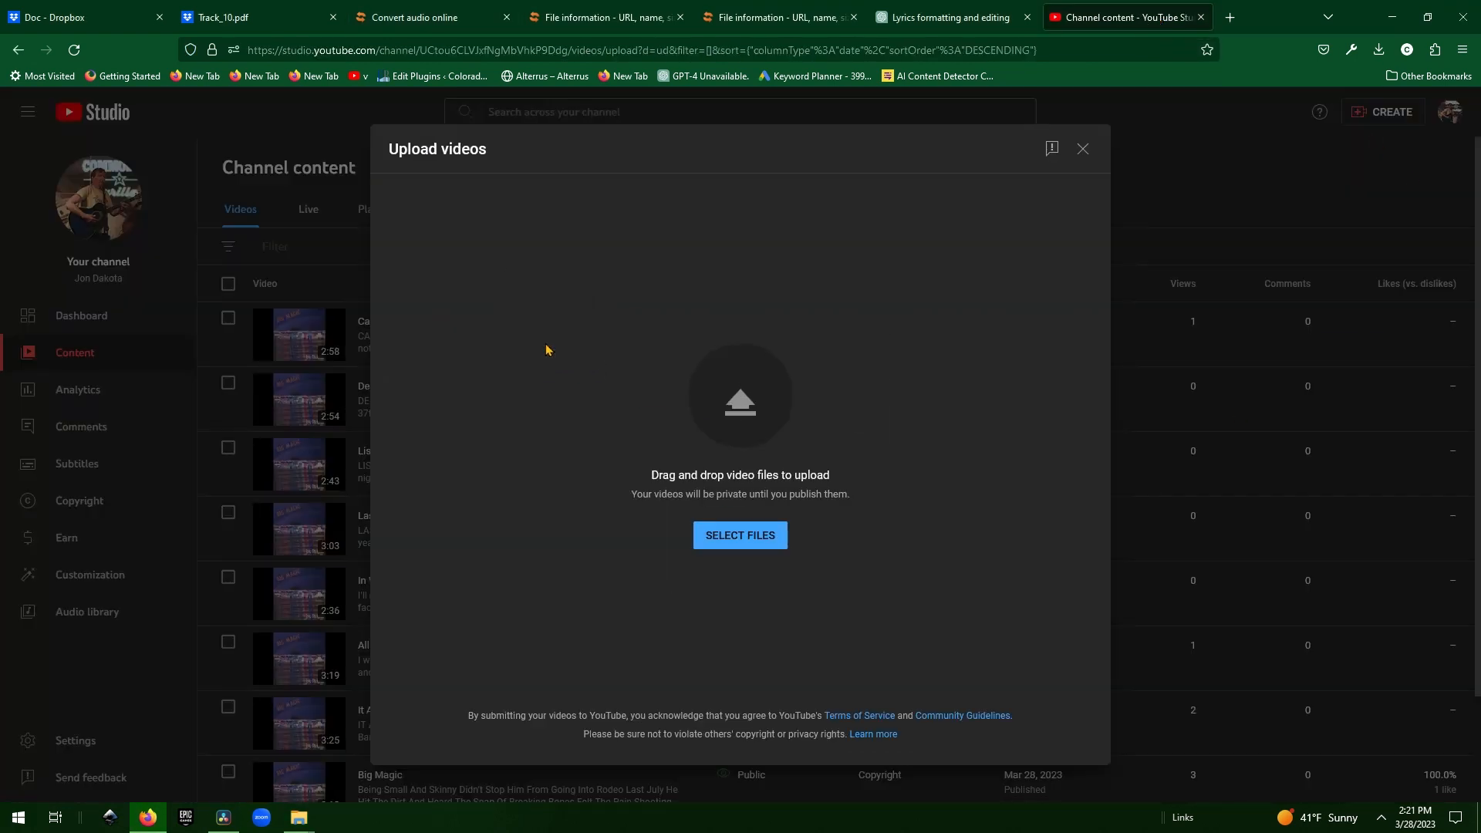
Select the formatted Revere the Mystery lyrics through the last credit line in ChatGPT.
left_click(960, 9)
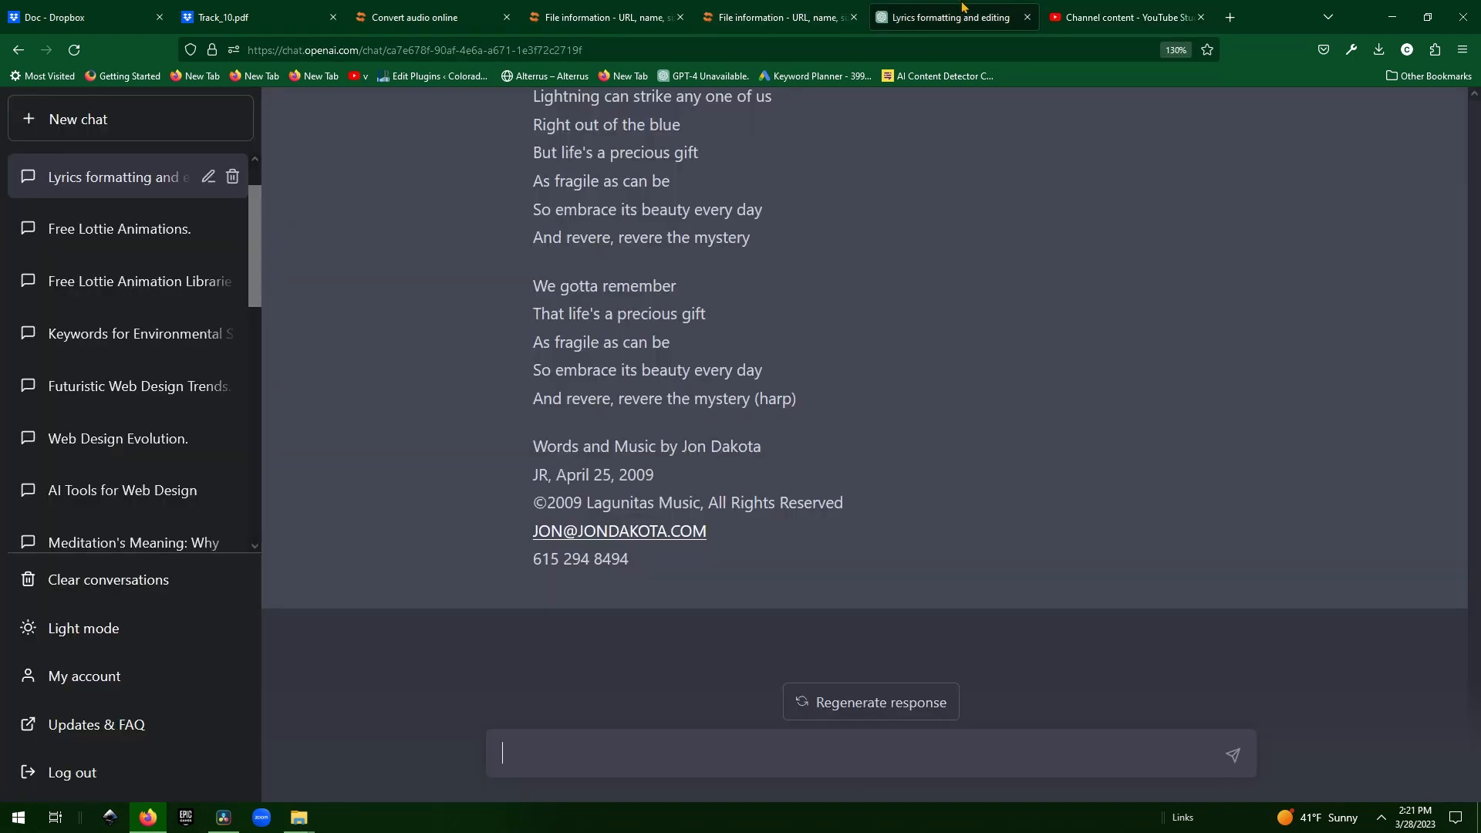
left_click_drag(644, 567, 540, 305)
left_click(540, 304)
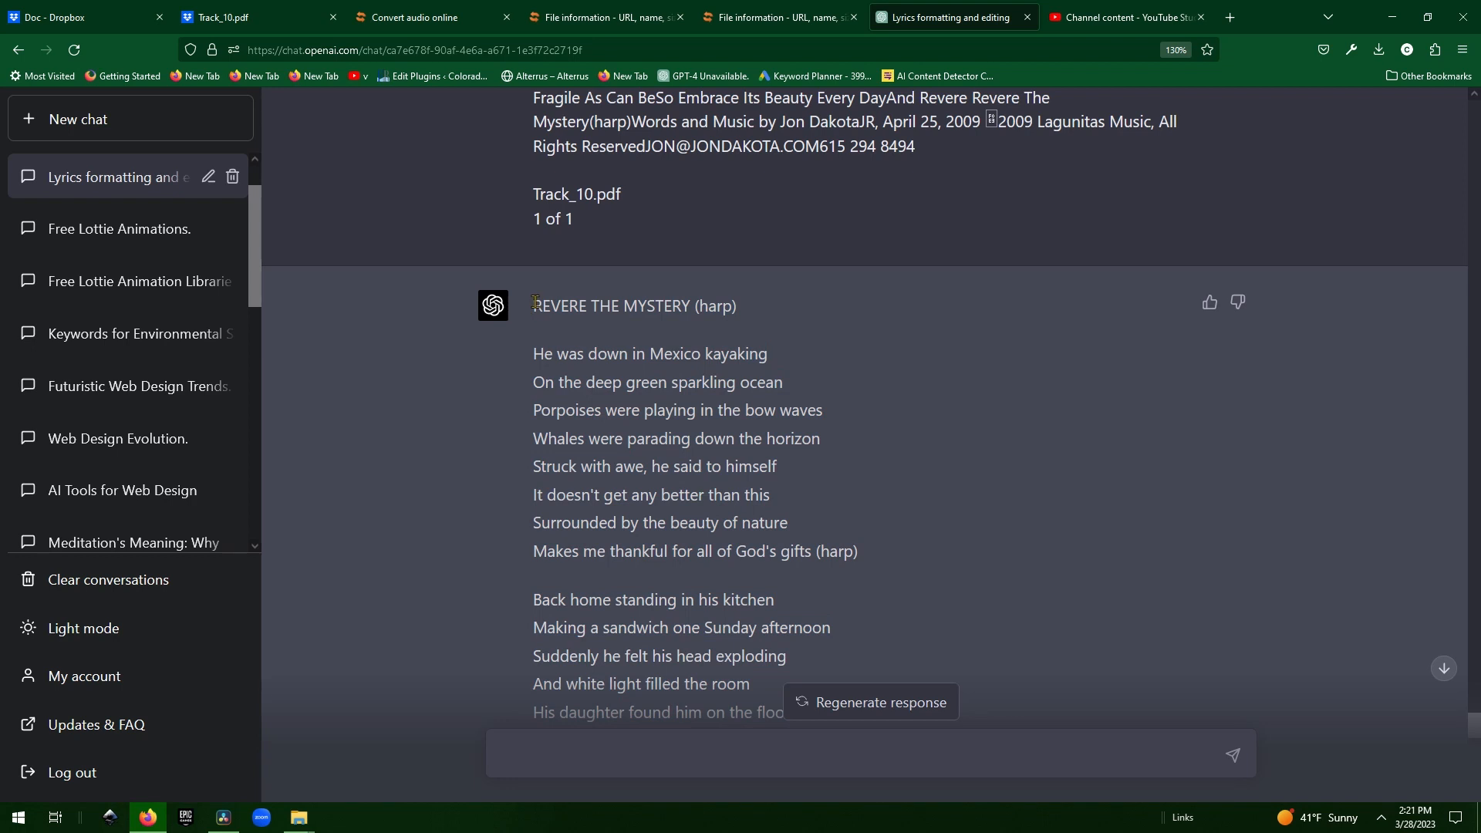
scroll(580, 378, "down", 10)
left_click_drag(579, 378, 630, 582)
key("ctrl+c")
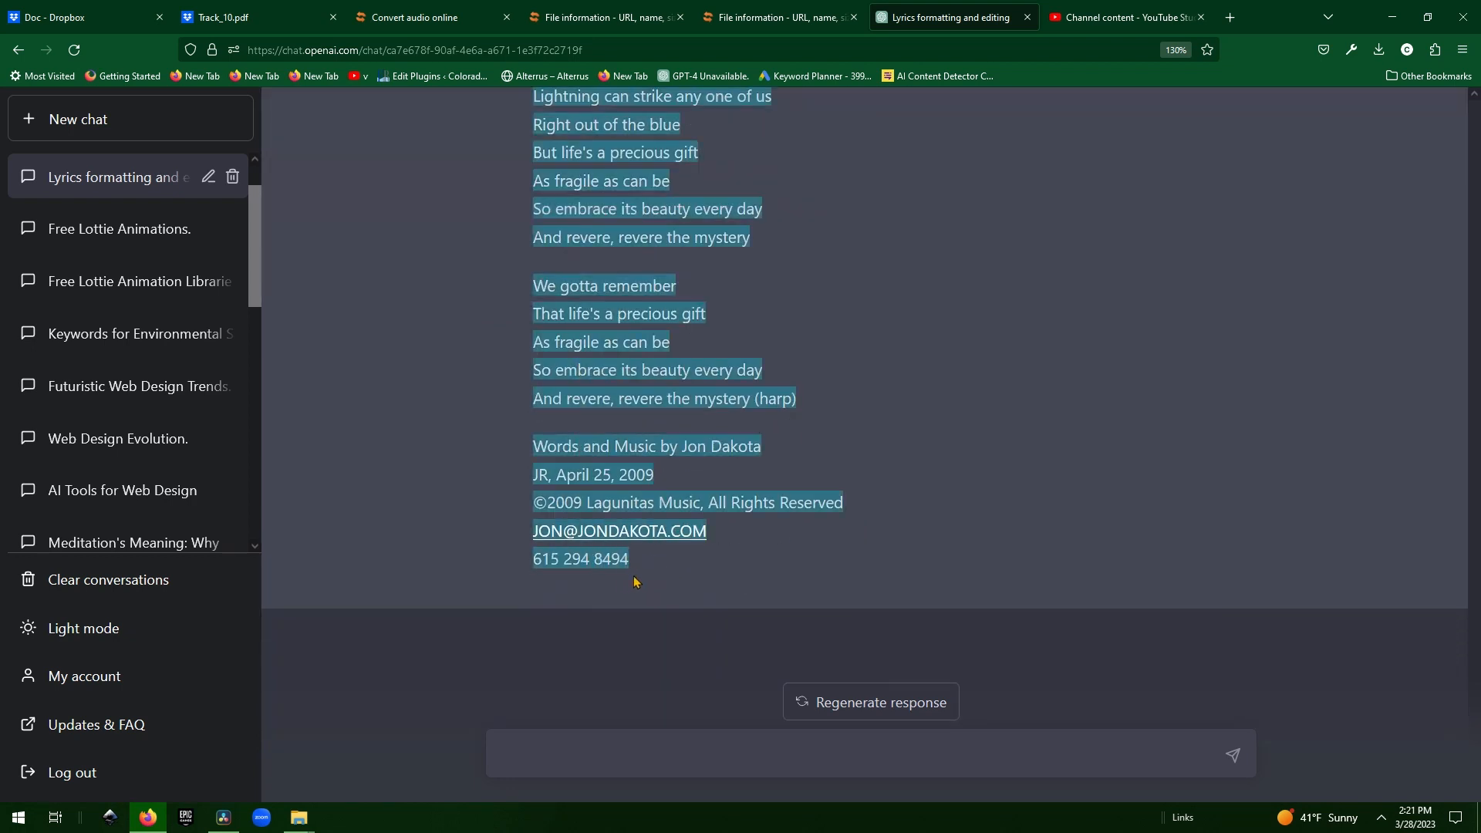
Paste the lyrics into the video description and remove the trailing credits block.
left_click(1053, 10)
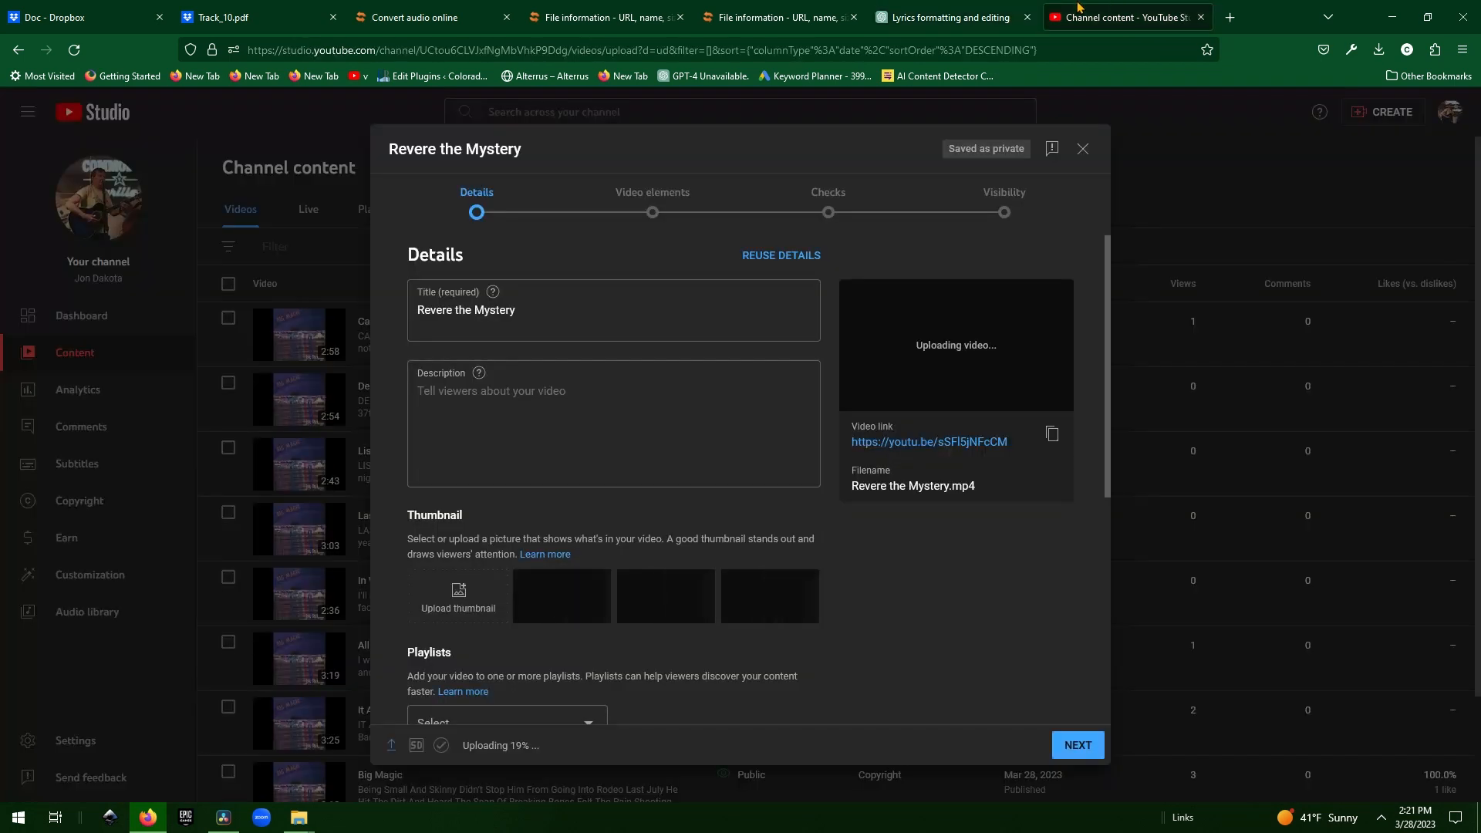
left_click(599, 415)
key("ctrl+v")
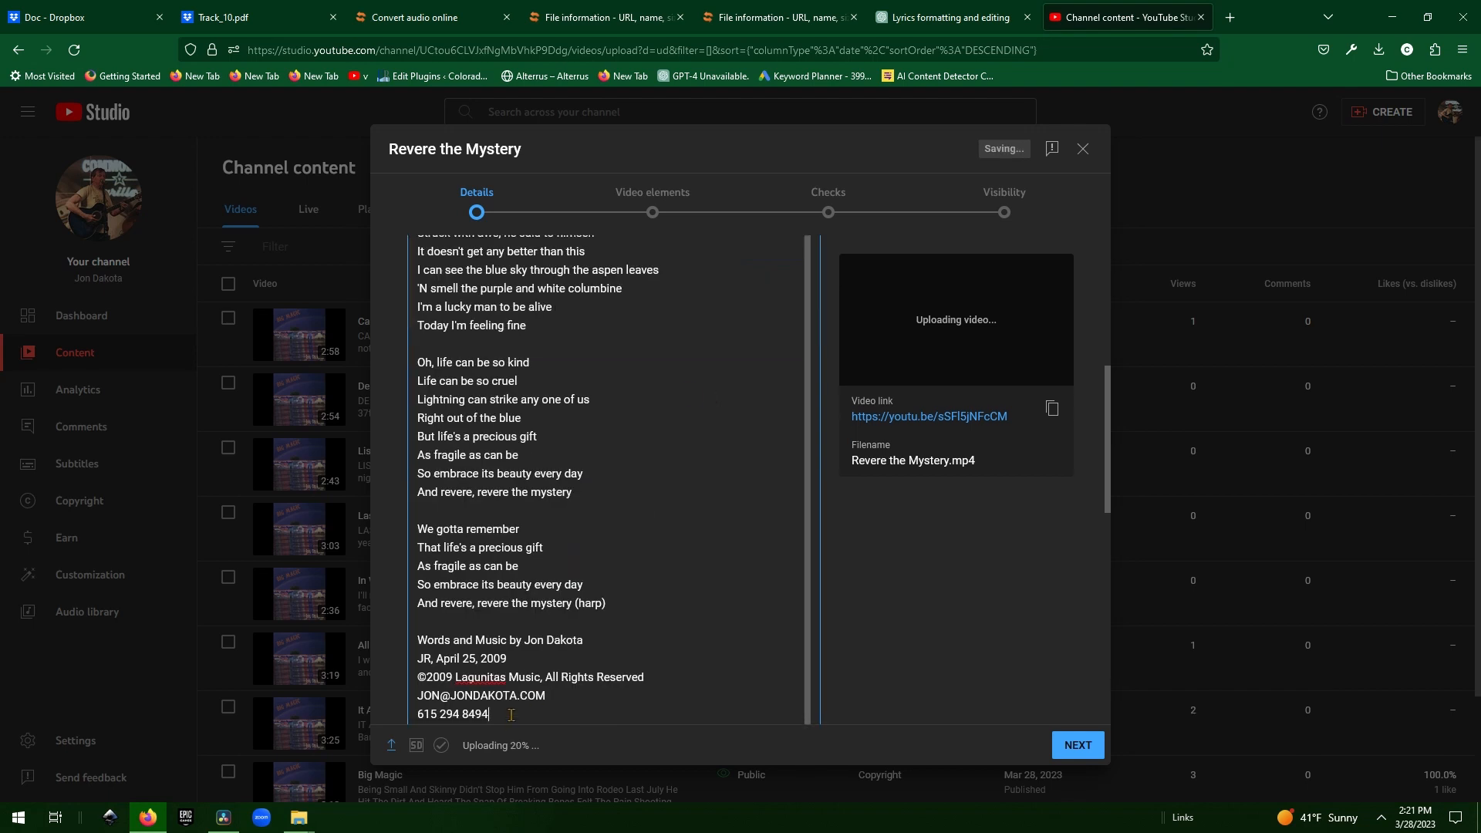
left_click_drag(501, 724, 642, 629)
key("BackSpace")
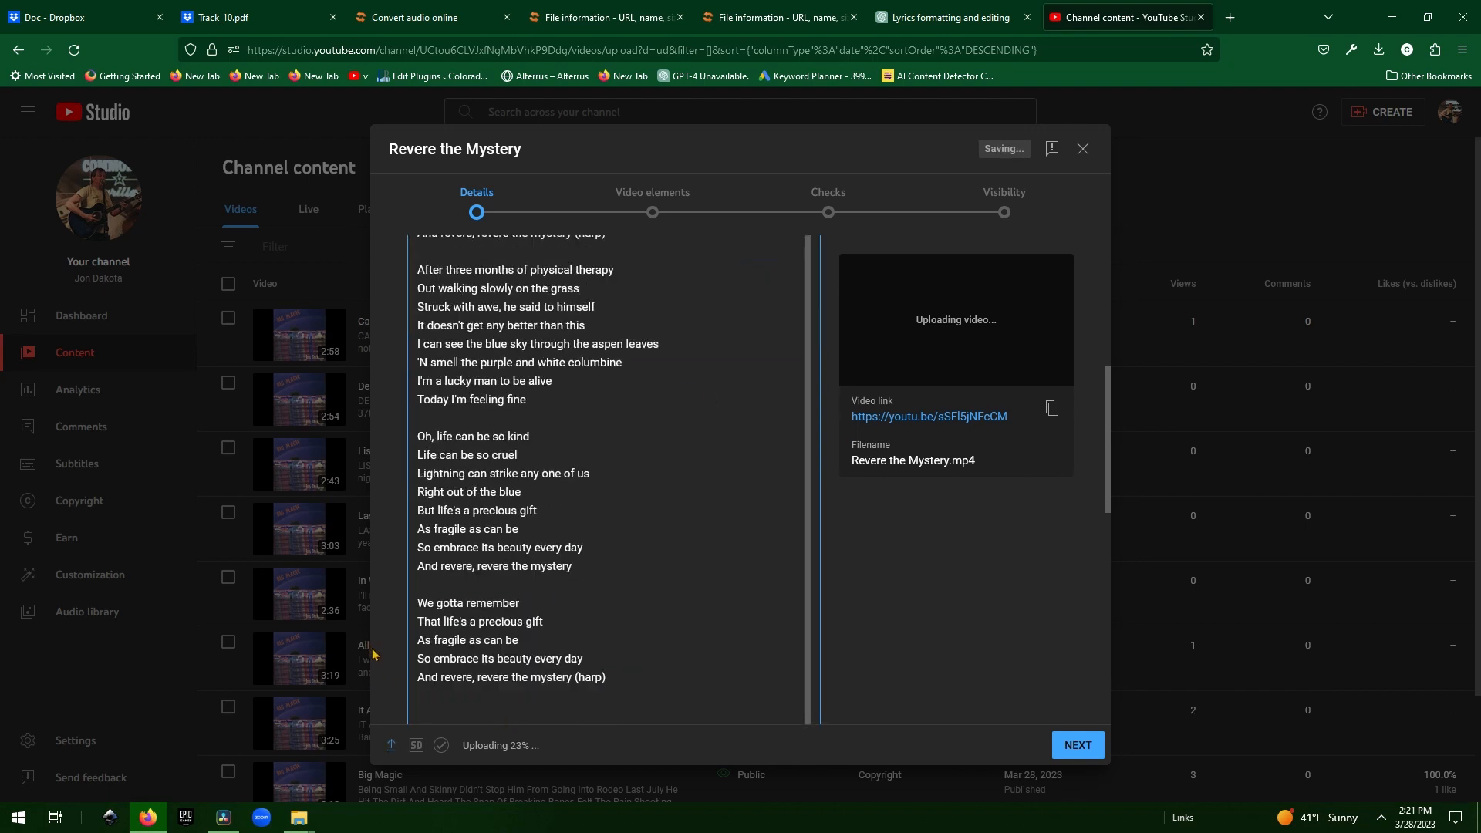
scroll(652, 615, "up", 5)
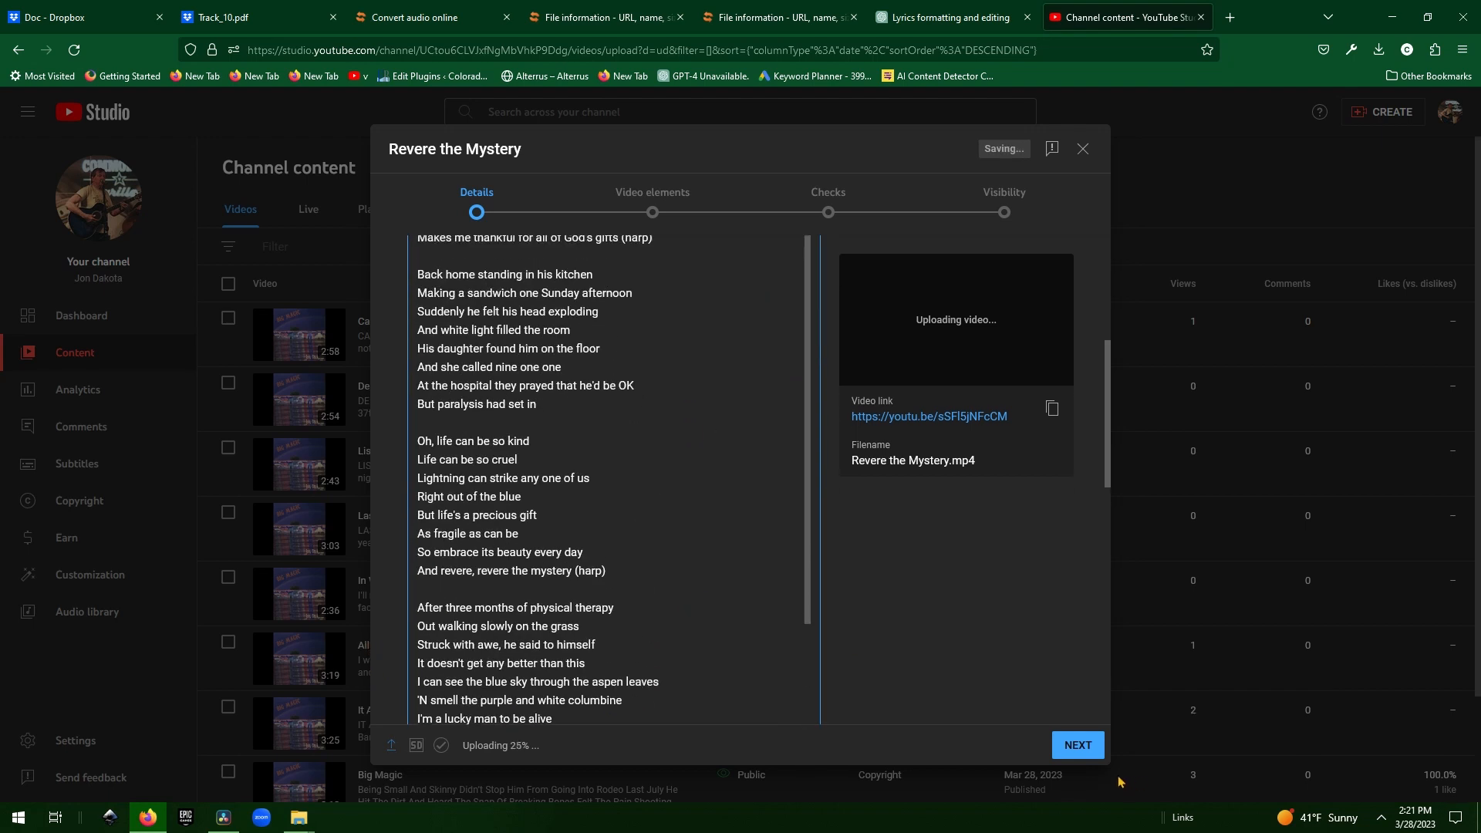
Mark the video 'No, it's not made for kids' and advance to Video elements.
left_click(1077, 745)
left_click(417, 584)
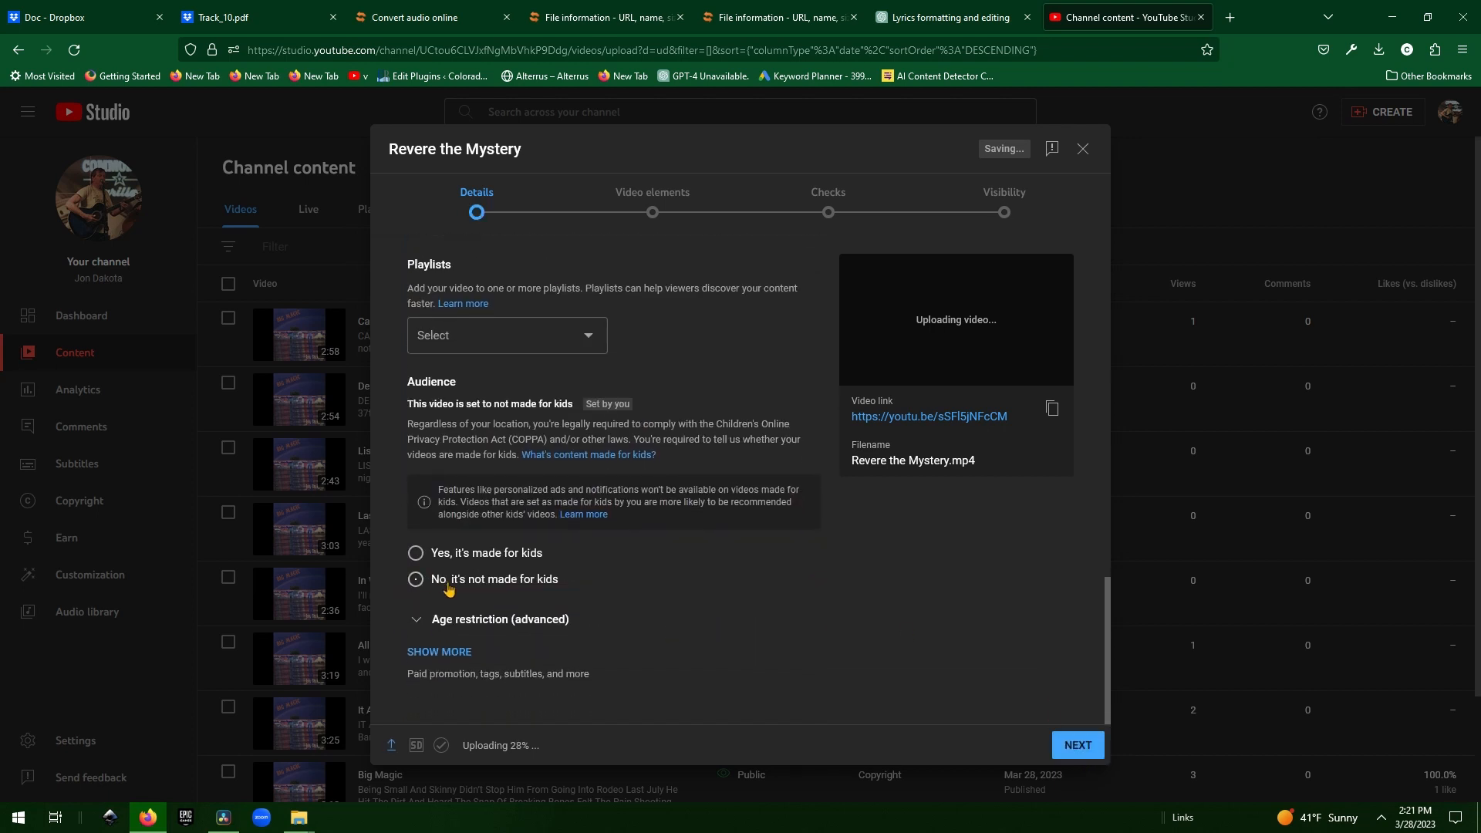
left_click(1076, 746)
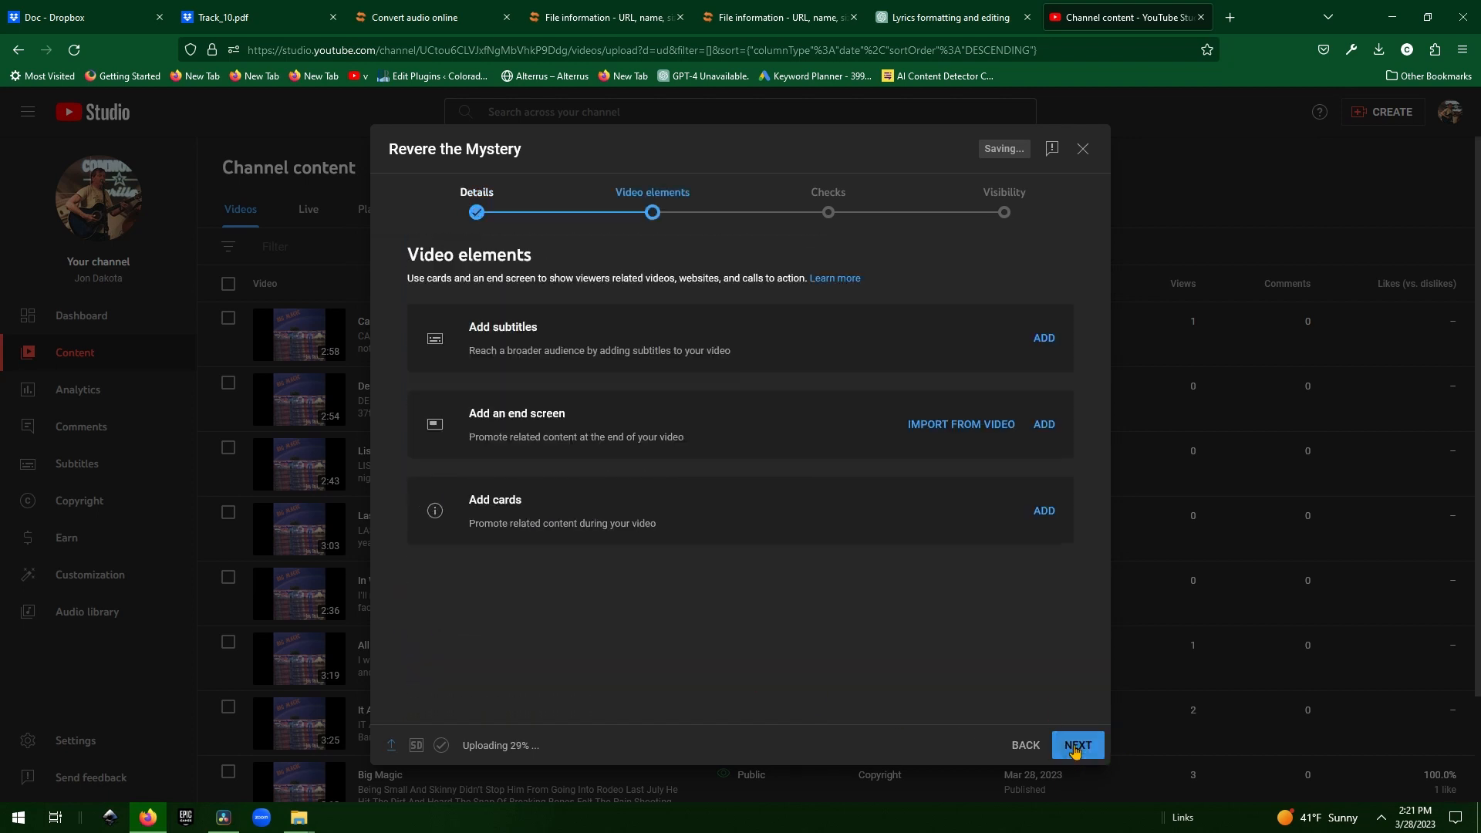
Start adding auto-synced subtitles and paste in the song lyrics.
left_click(1044, 339)
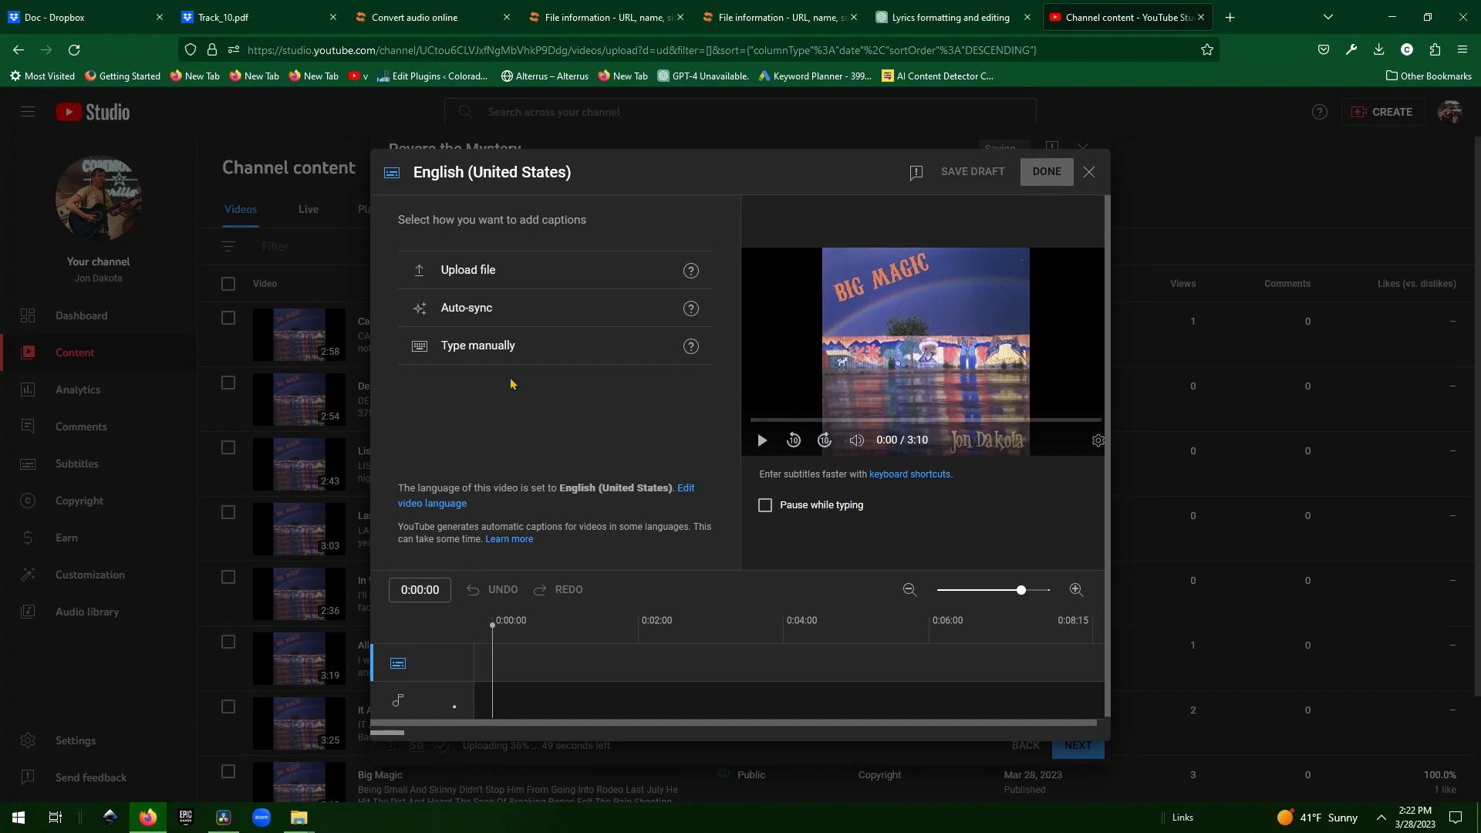
left_click(496, 312)
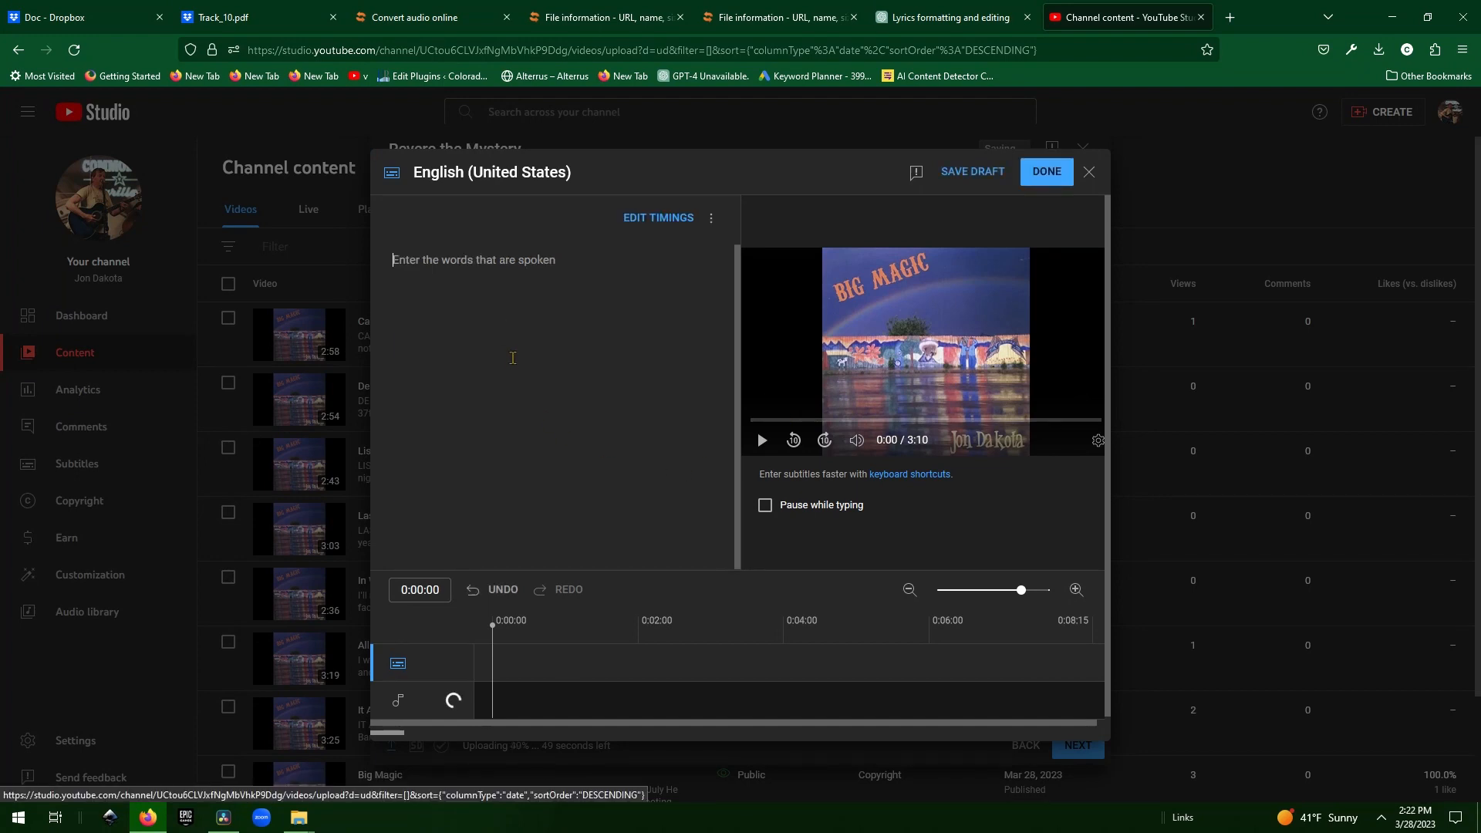
key("ctrl+v")
key("Return")
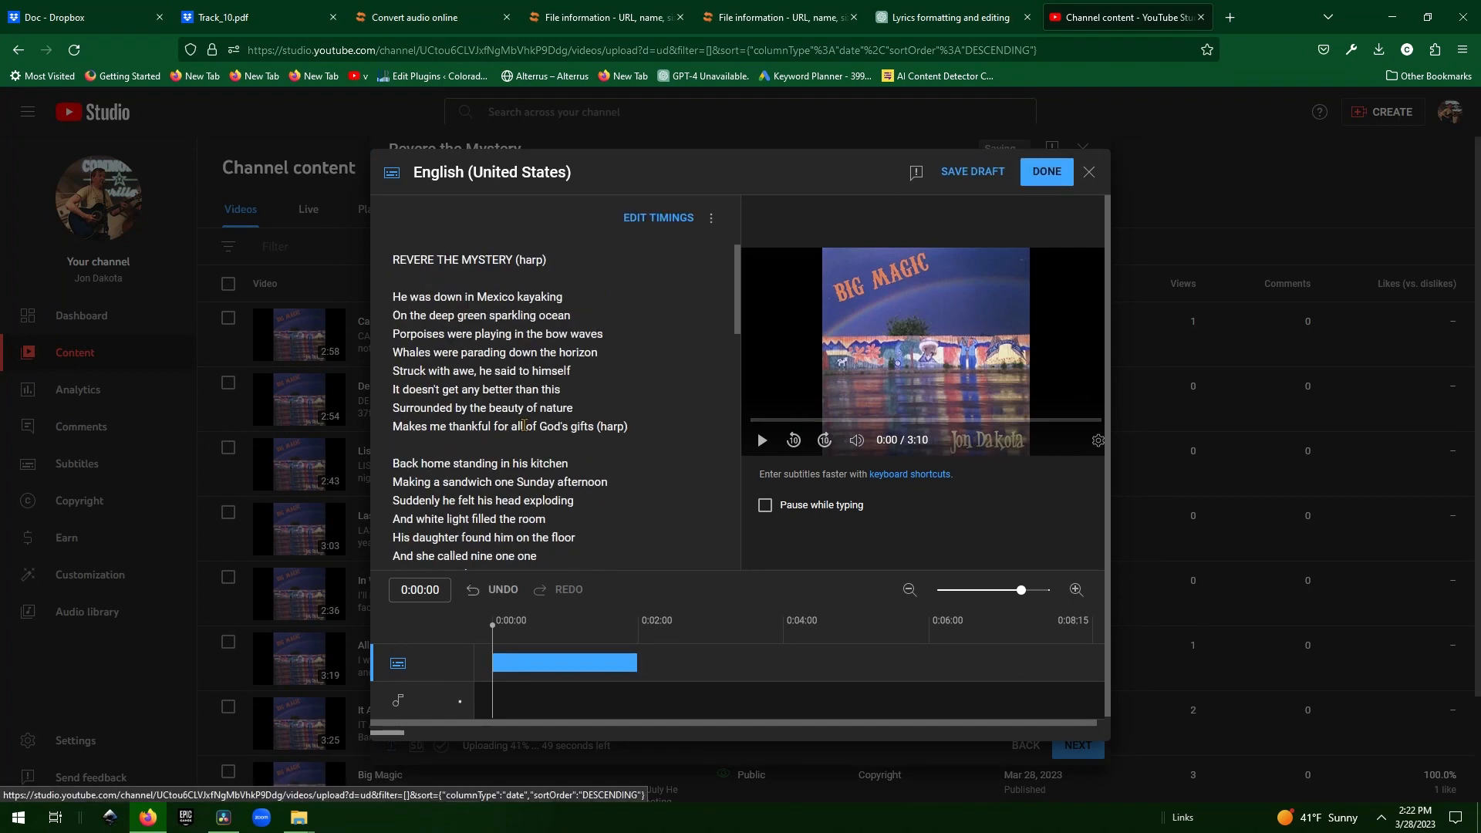
Delete the five credit lines and the (harp) notes from the lyrics.
left_click_drag(427, 535, 391, 481)
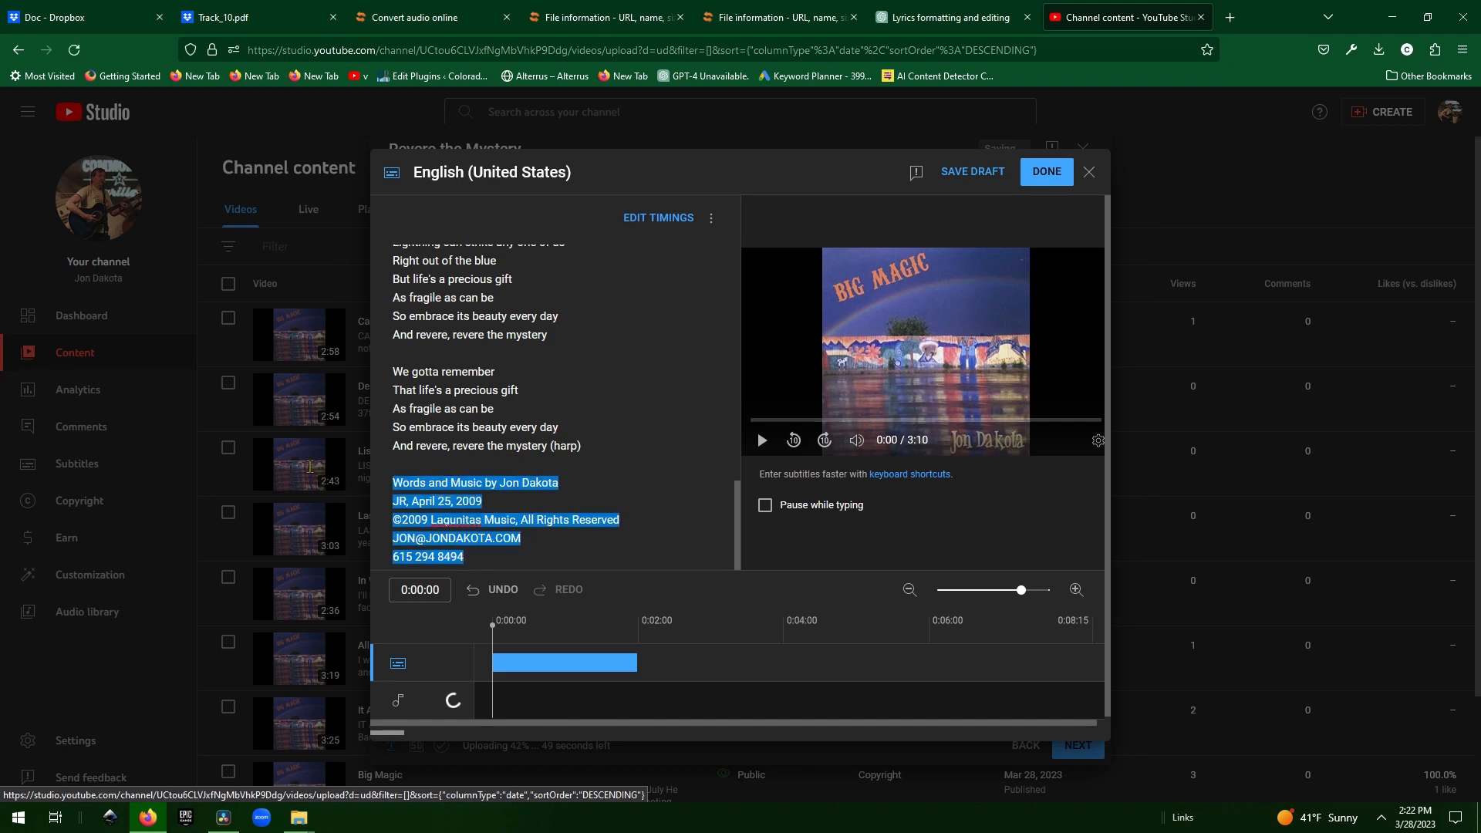
key("BackSpace")
key("BackSpace")
key("BackSpace")
left_click_drag(547, 555, 586, 556)
key("BackSpace")
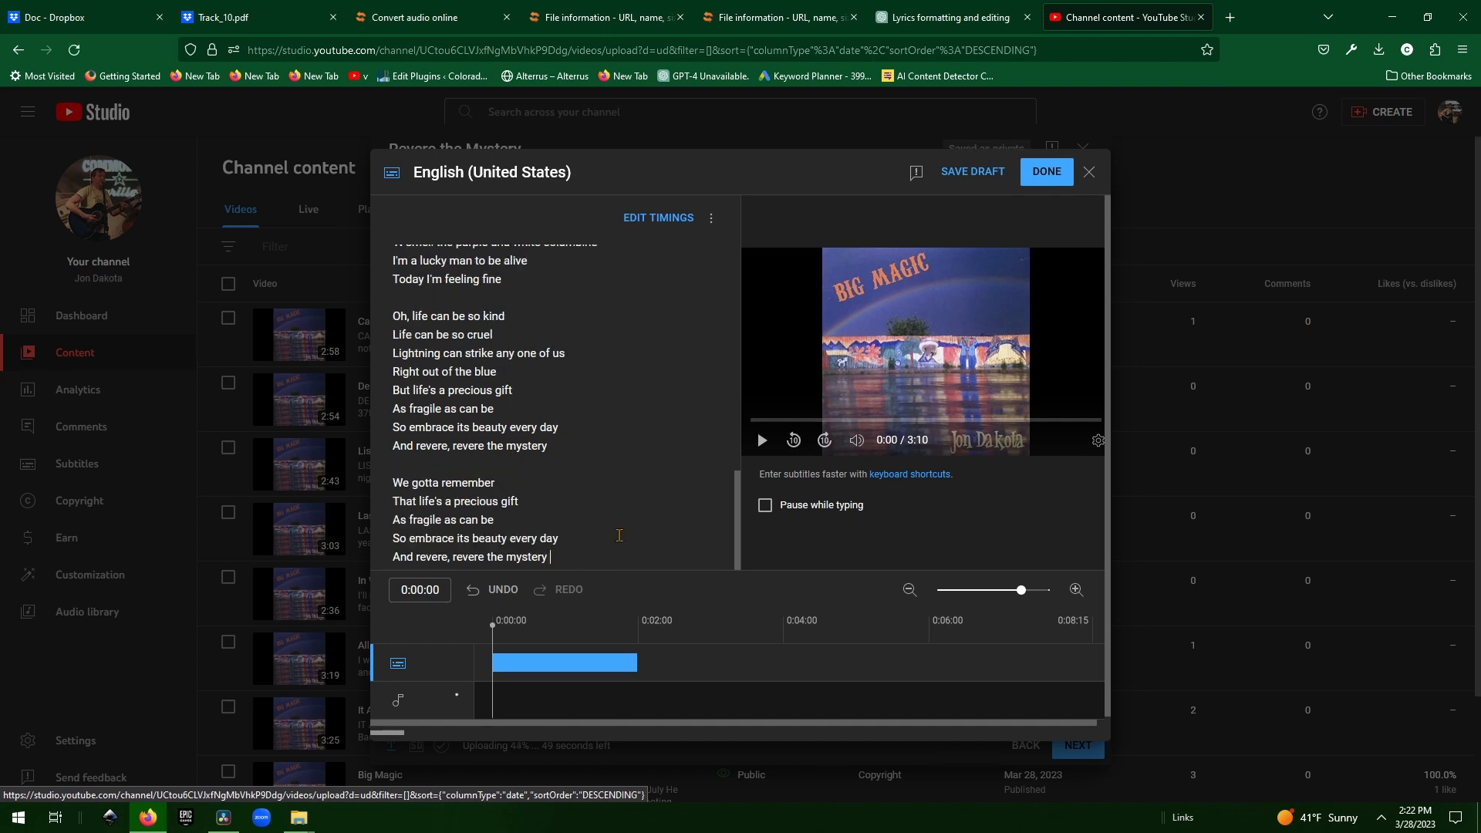
scroll(606, 498, "up", 5)
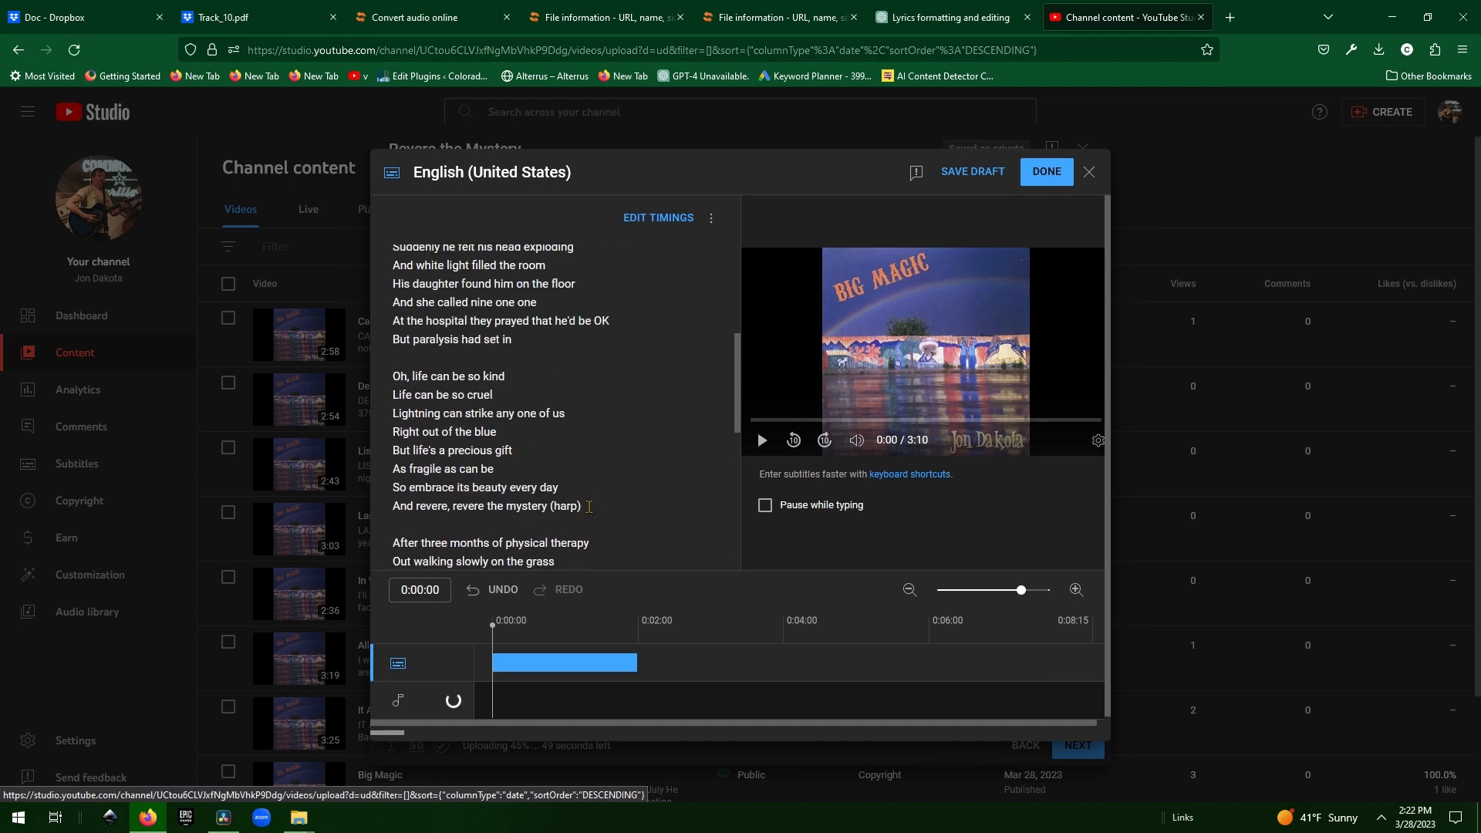
left_click(589, 505)
key("BackSpace")
key("BackSpace")
key("BackSpace")
key("BackSpace")
scroll(603, 505, "up", 4)
left_click(644, 424)
key("BackSpace")
key("BackSpace")
key("BackSpace")
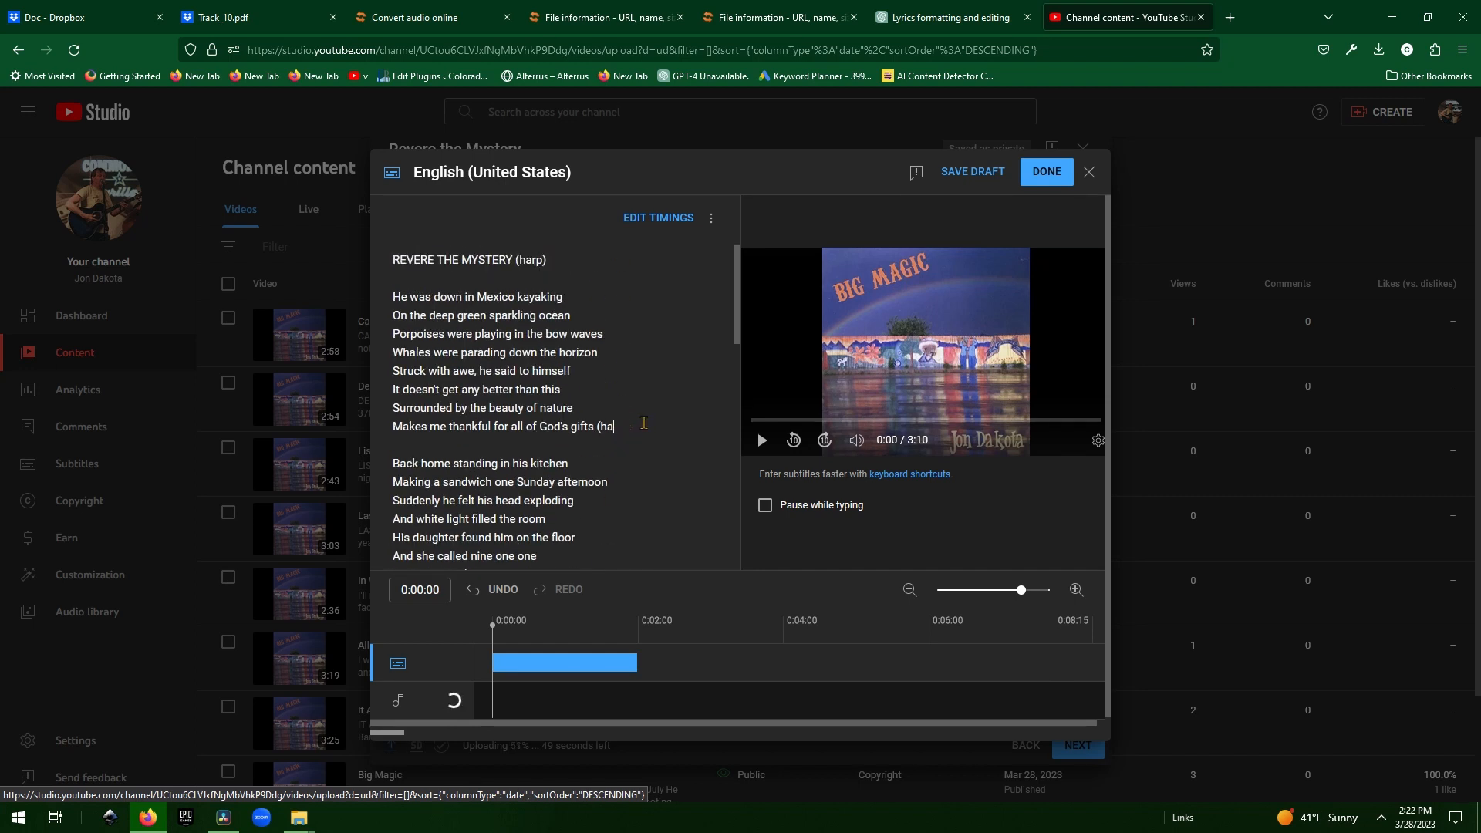
Remove the 'REVERE THE MYSTERY (harp)' title line and empty lines, then save the subtitles.
key("BackSpace")
key("BackSpace")
key("BackSpace")
left_click_drag(557, 260, 323, 291)
key("BackSpace")
key("Left")
key("BackSpace")
key("BackSpace")
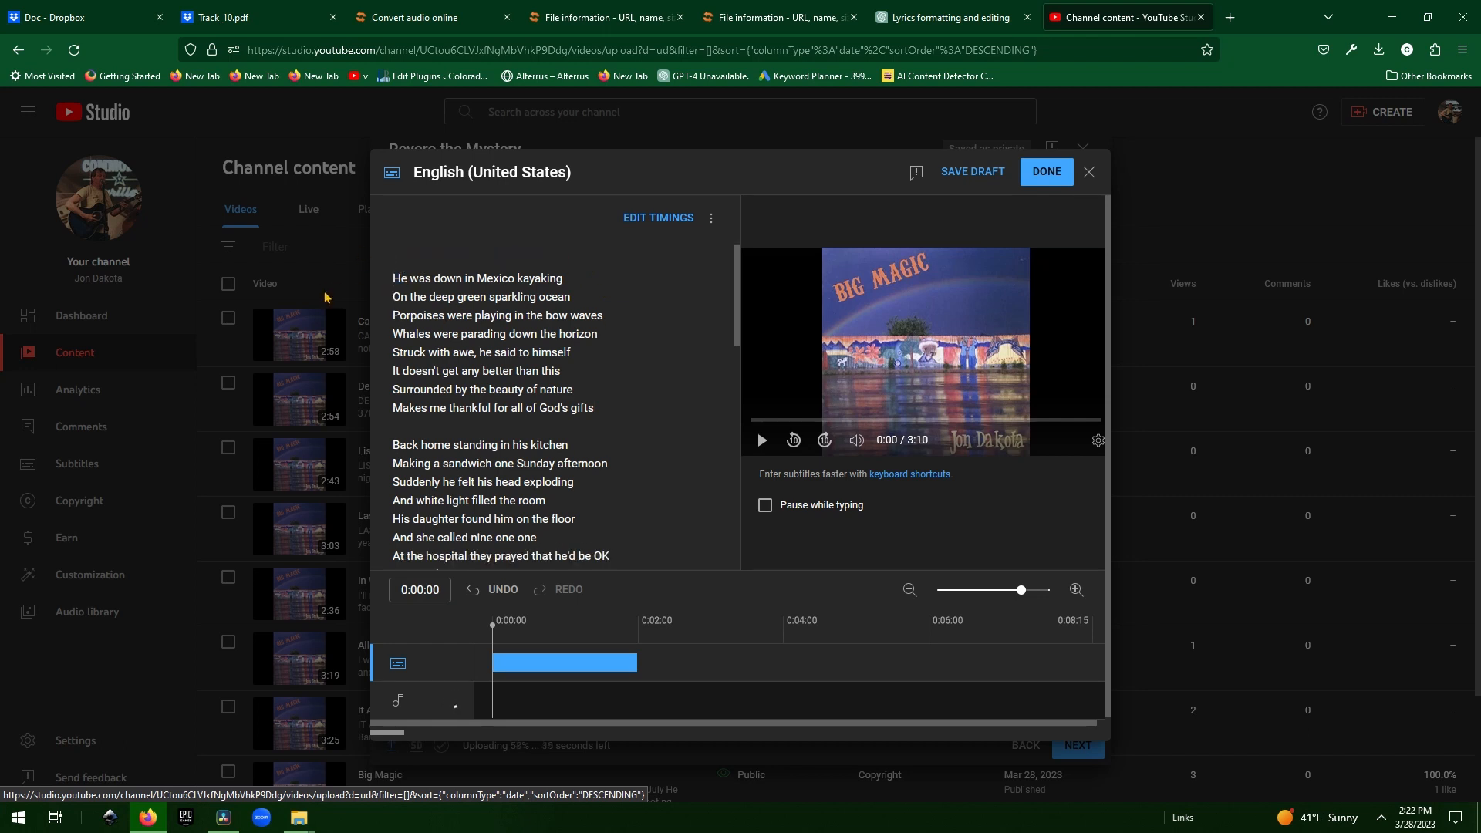
scroll(555, 385, "down", 8)
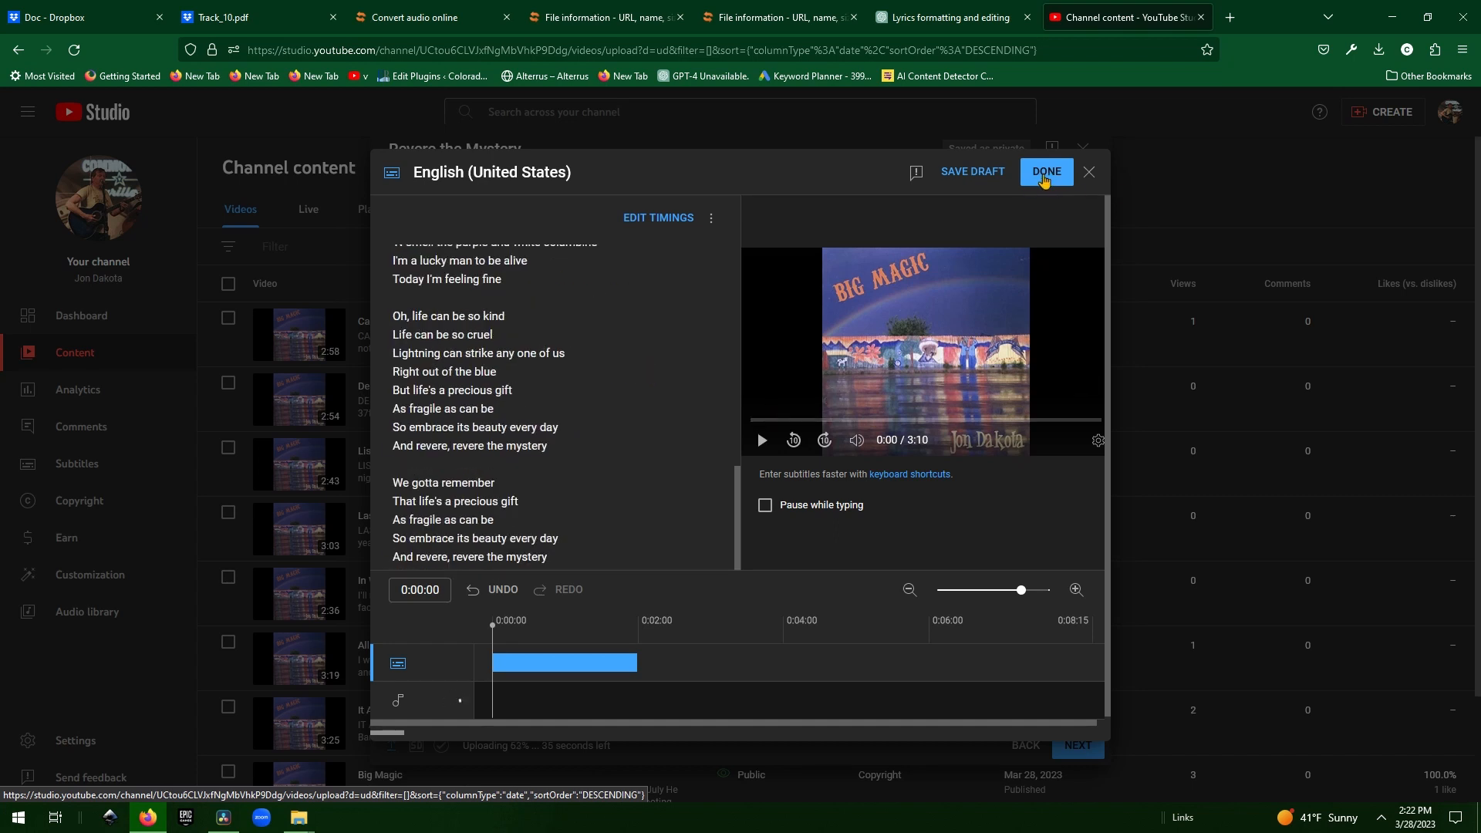
left_click(1045, 173)
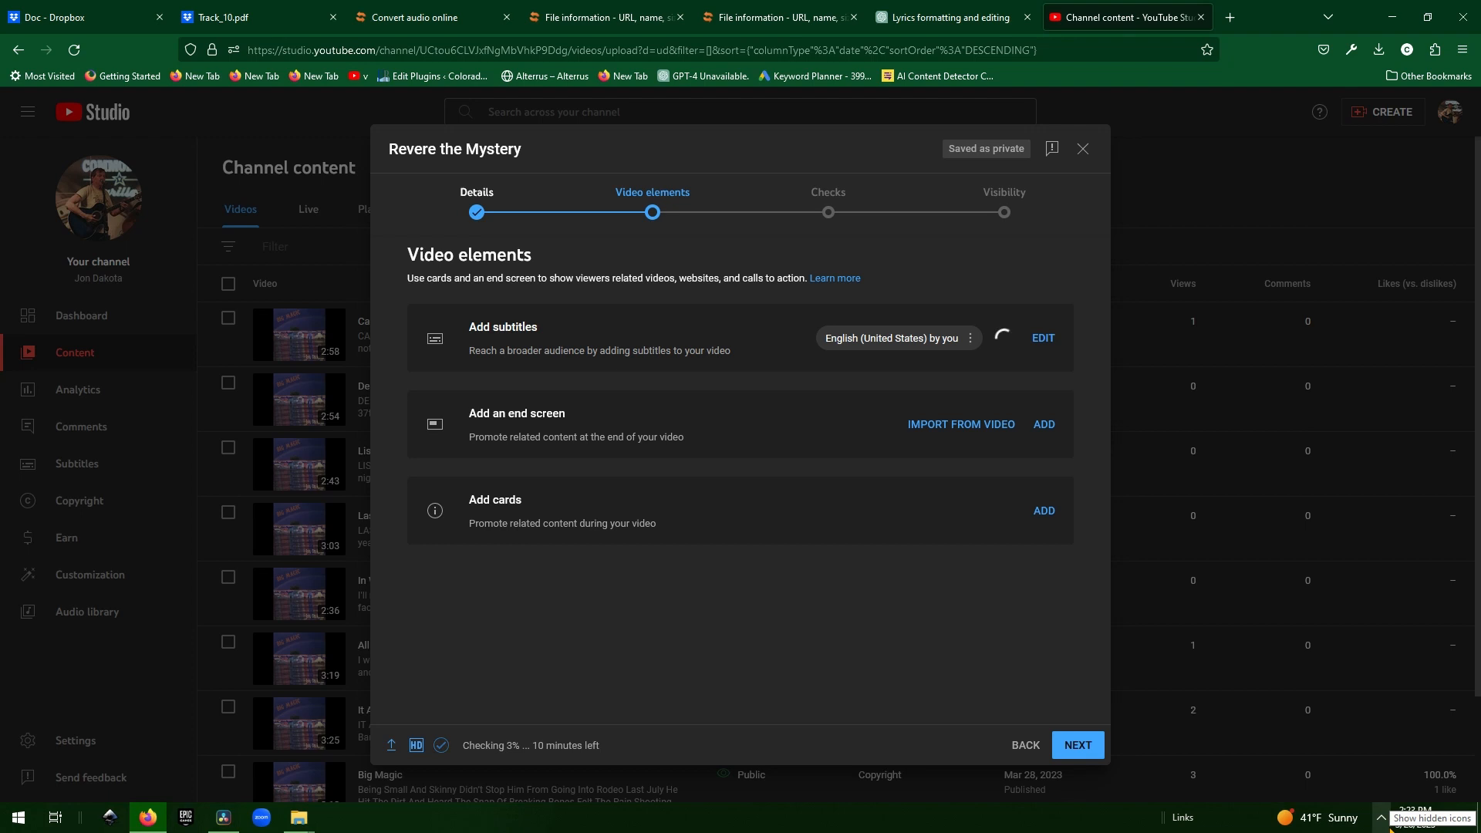
Launch GeForce Experience from a Start search and bring up its capture overlay.
left_click(1387, 823)
right_click(1414, 793)
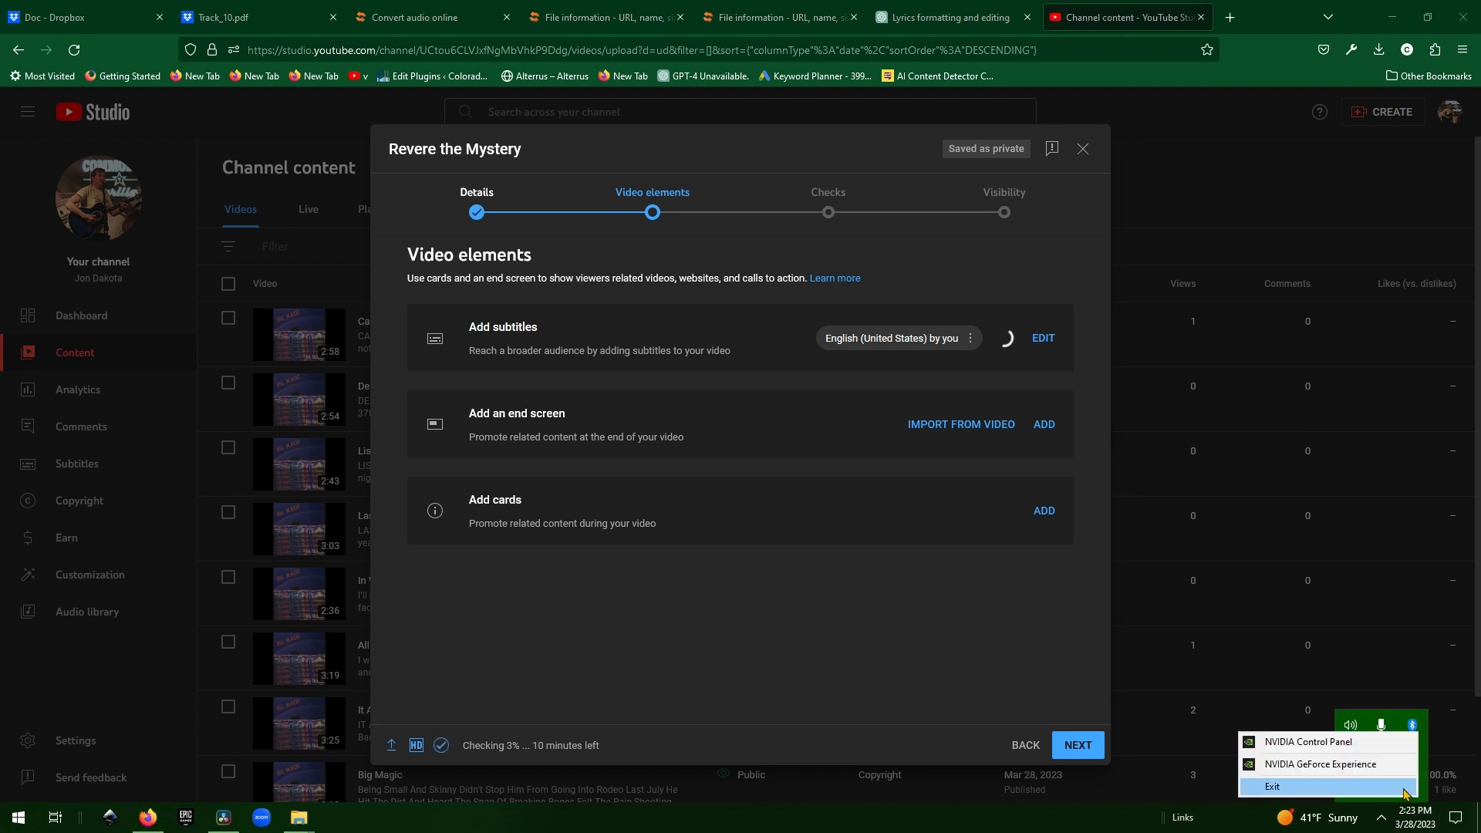
left_click(1370, 762)
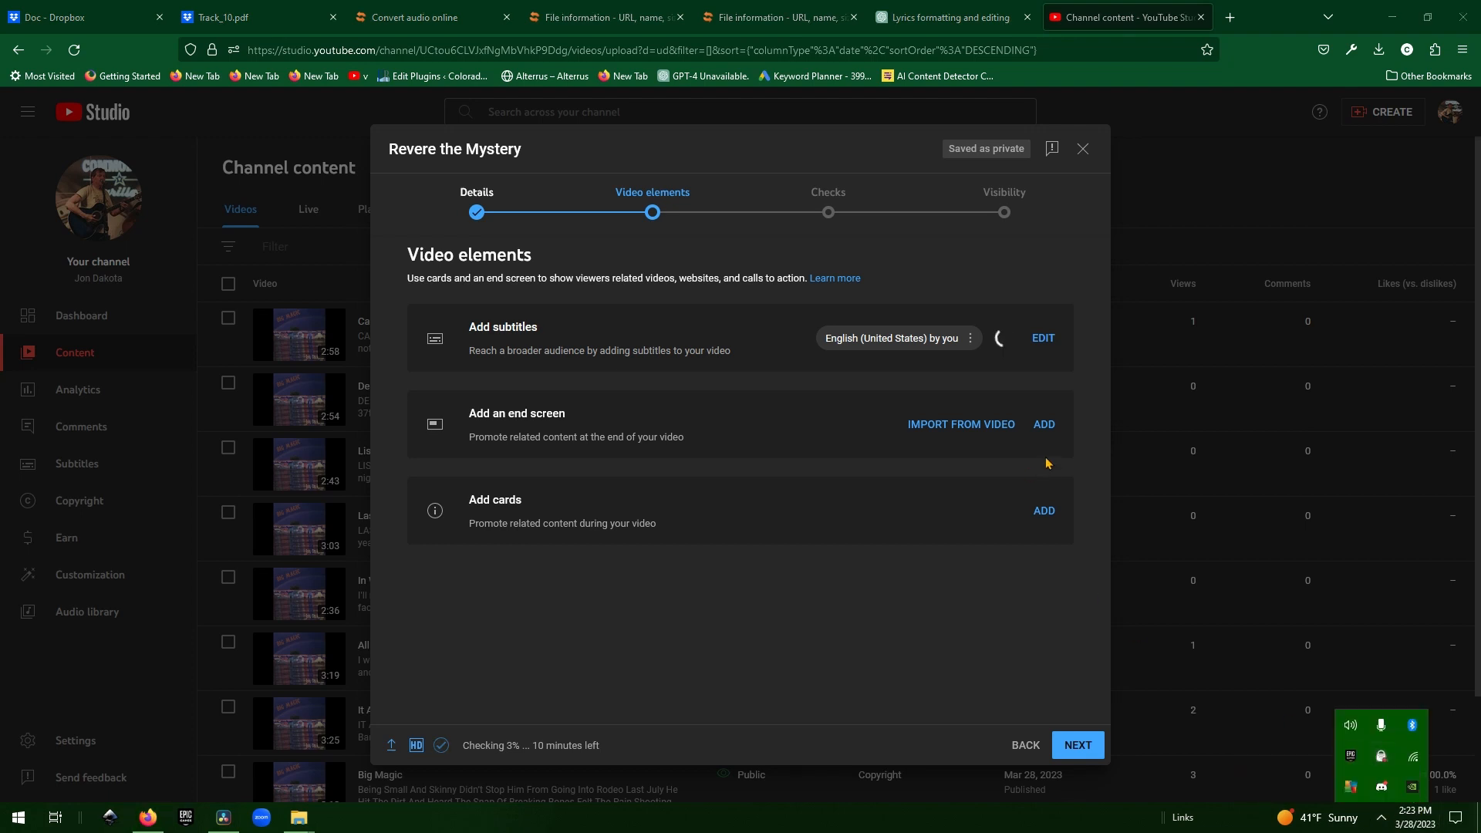
left_click(9, 822)
type("geforece")
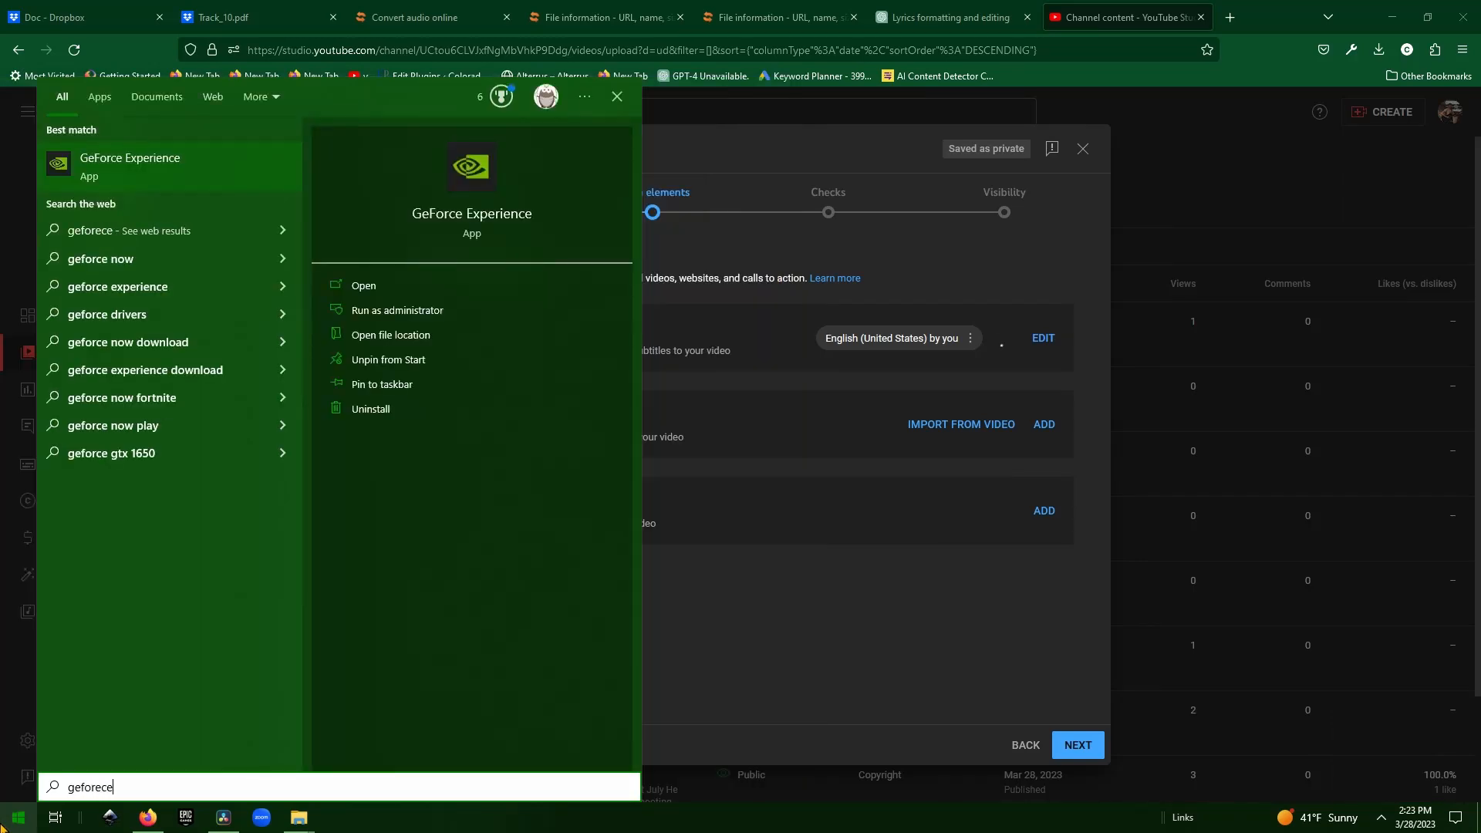
key("Return")
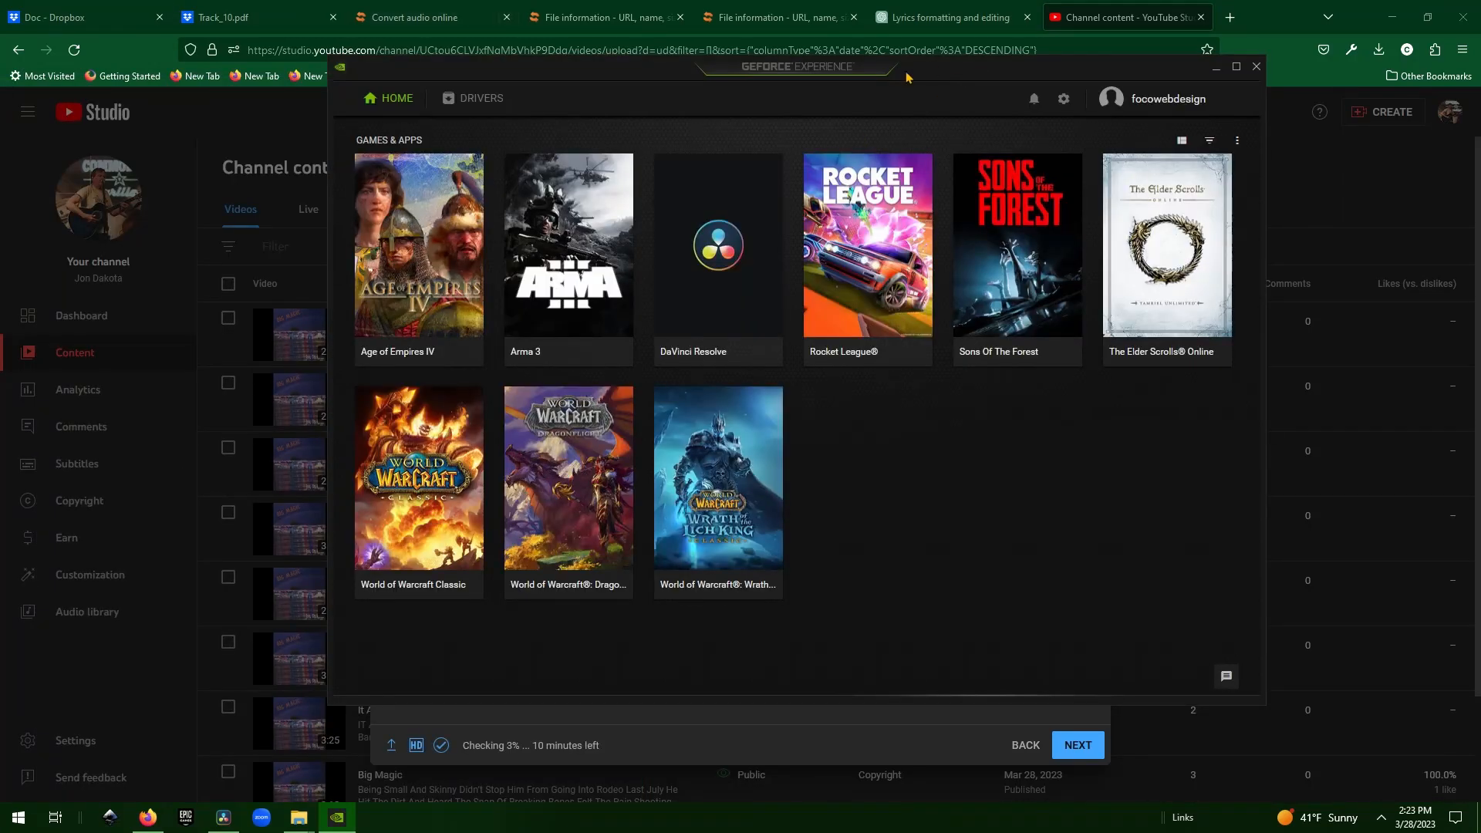
left_click(1031, 100)
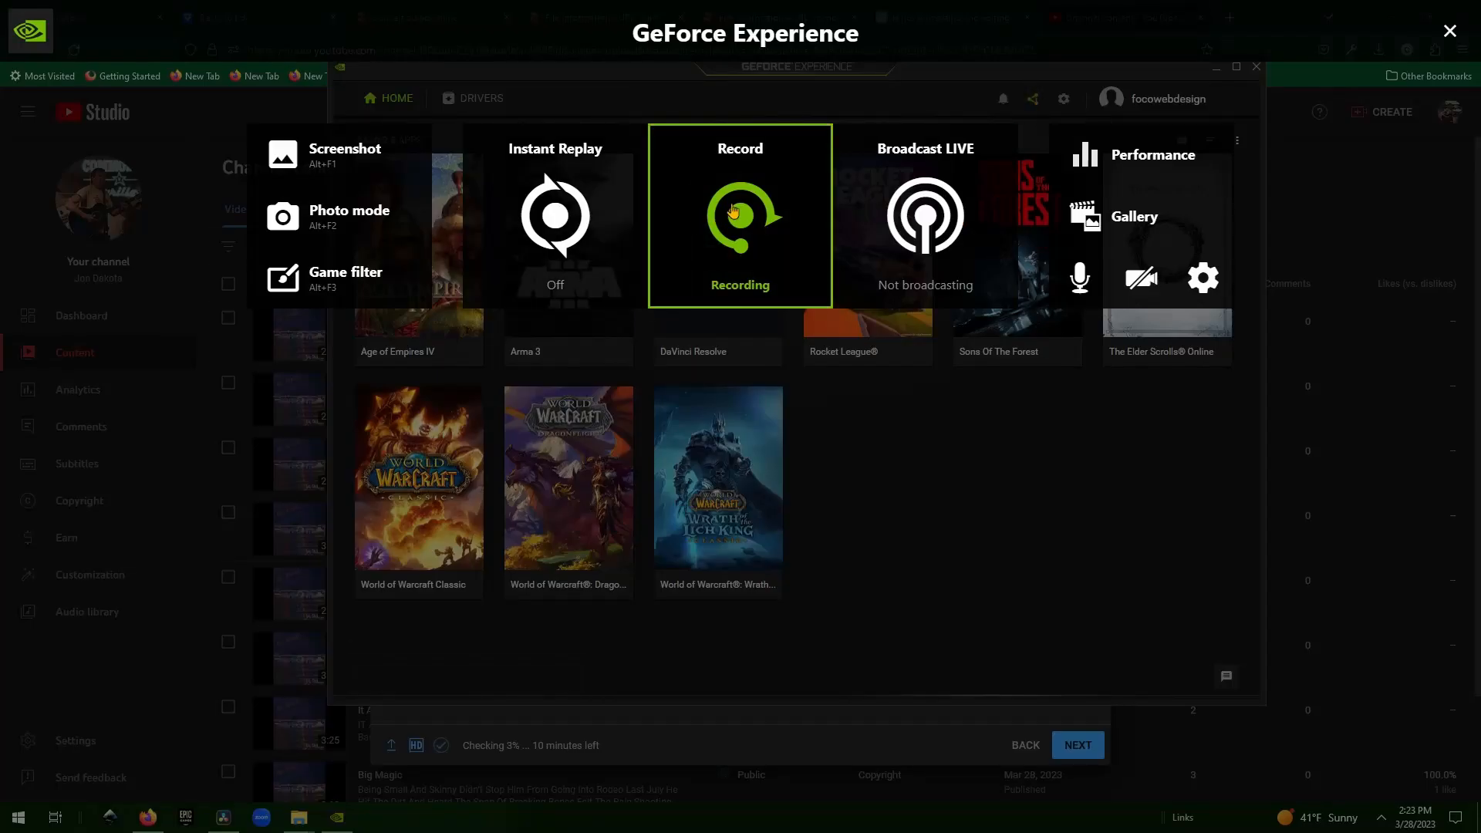